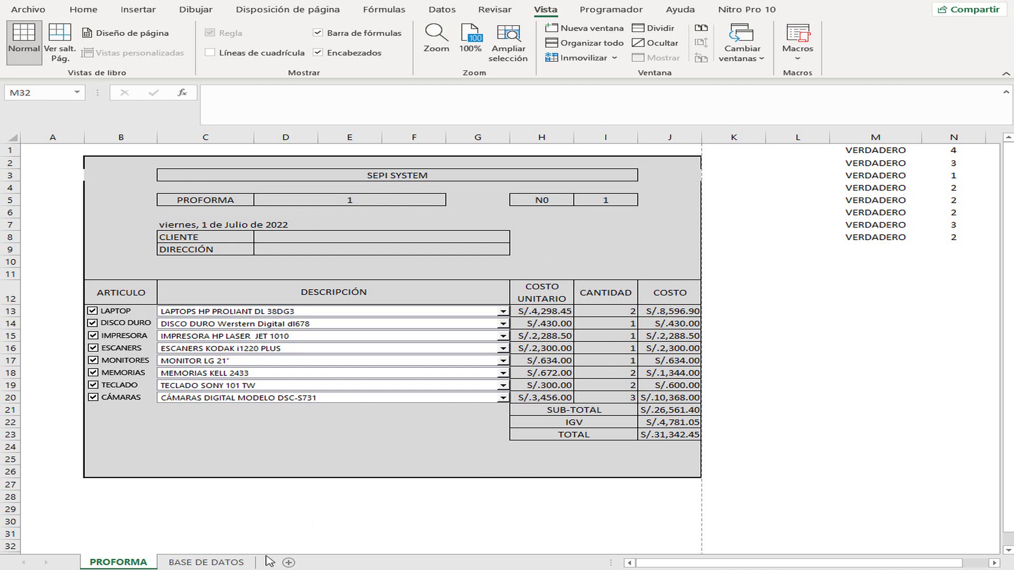
# - Review the article tables on the BASE DE DATOS sheet and the laptop description drop-down on the PROFORMA sheet
pyautogui.click(237, 563)
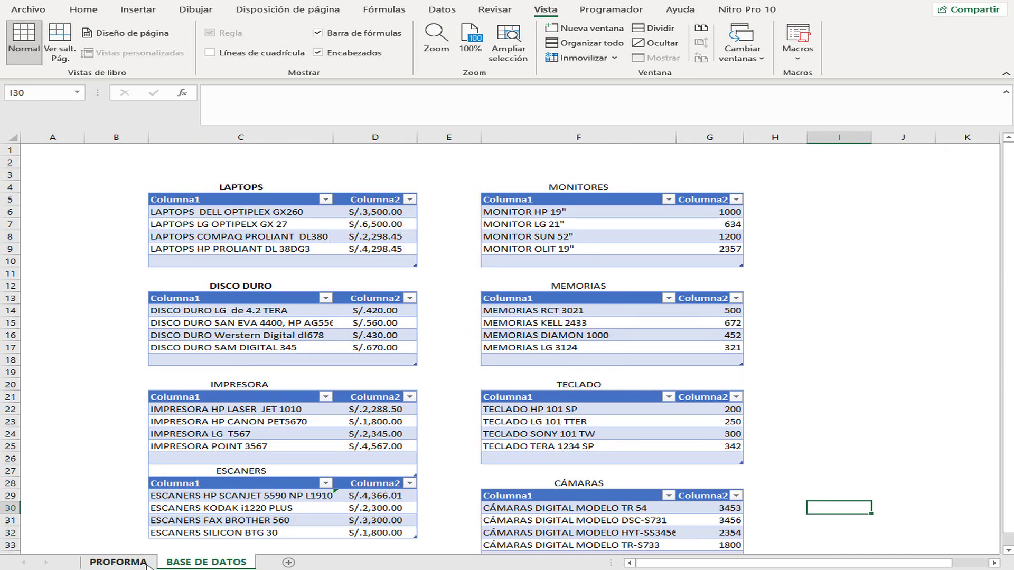
pyautogui.click(117, 562)
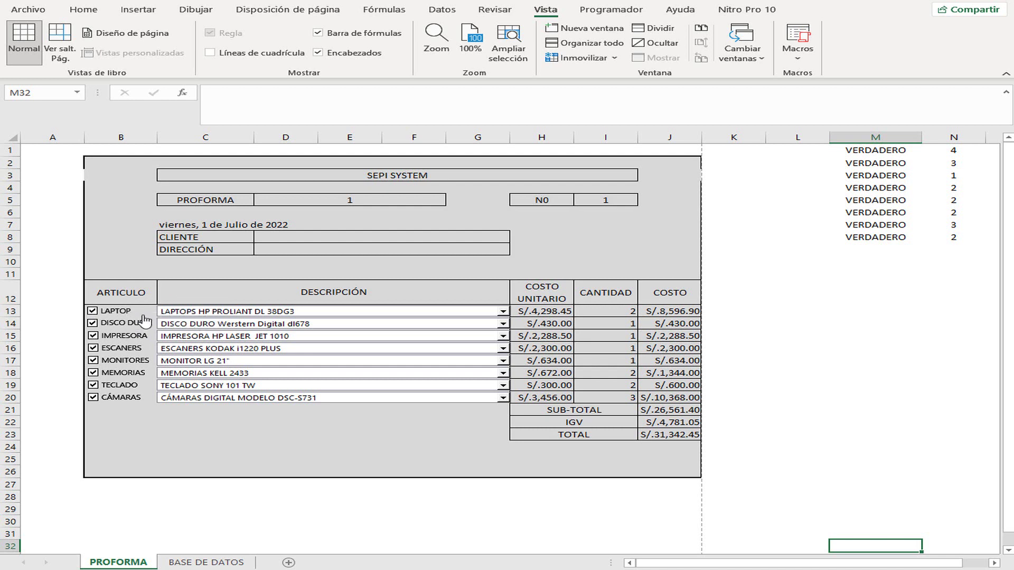
pyautogui.click(502, 313)
pyautogui.click(503, 313)
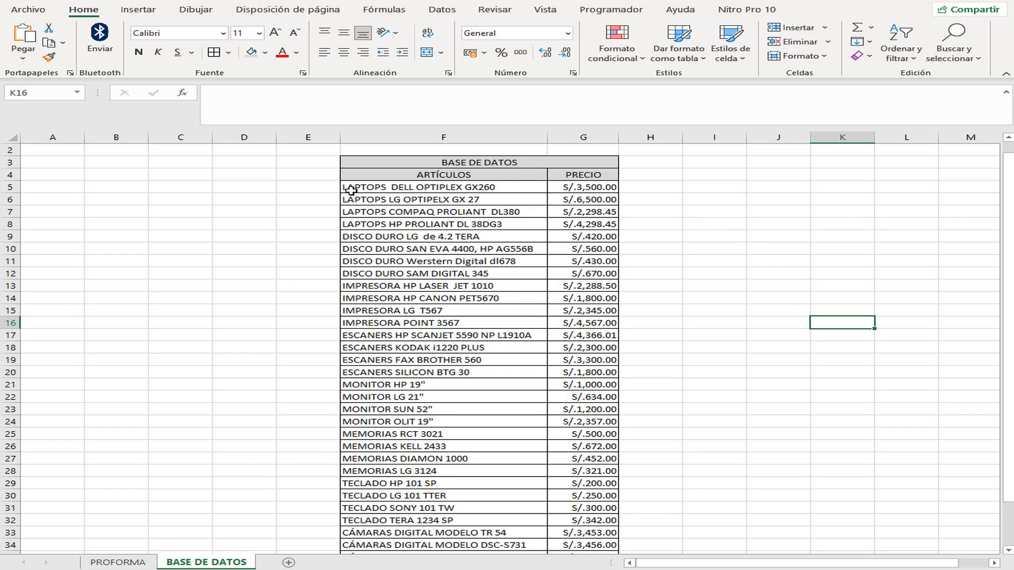
# - Convert the article and price rows F5:G36 on BASE DE DATOS into a table, leaving the headers option off
pyautogui.moveTo(350, 189); pyautogui.dragTo(603, 519)
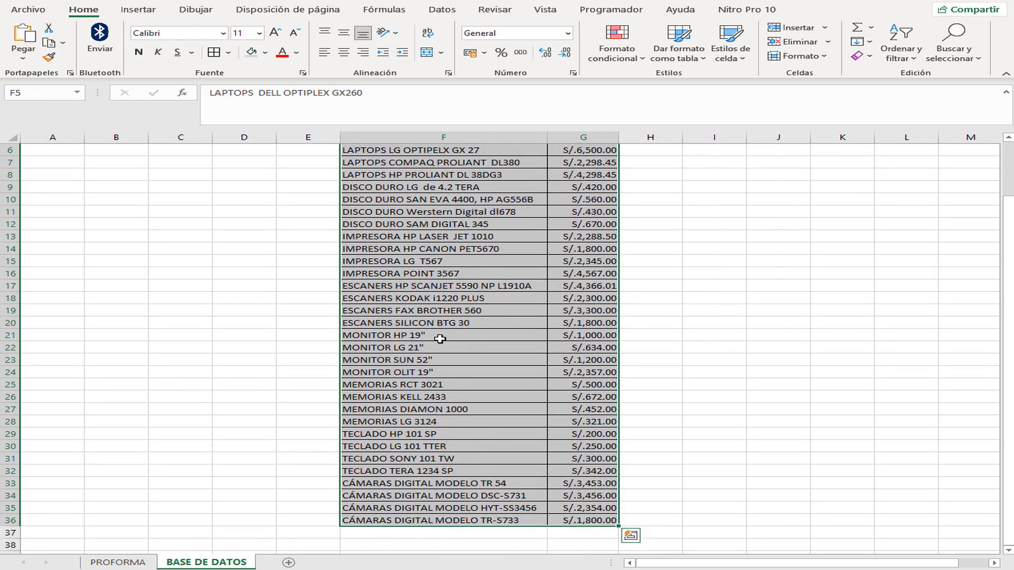
pyautogui.click(137, 10)
pyautogui.click(144, 41)
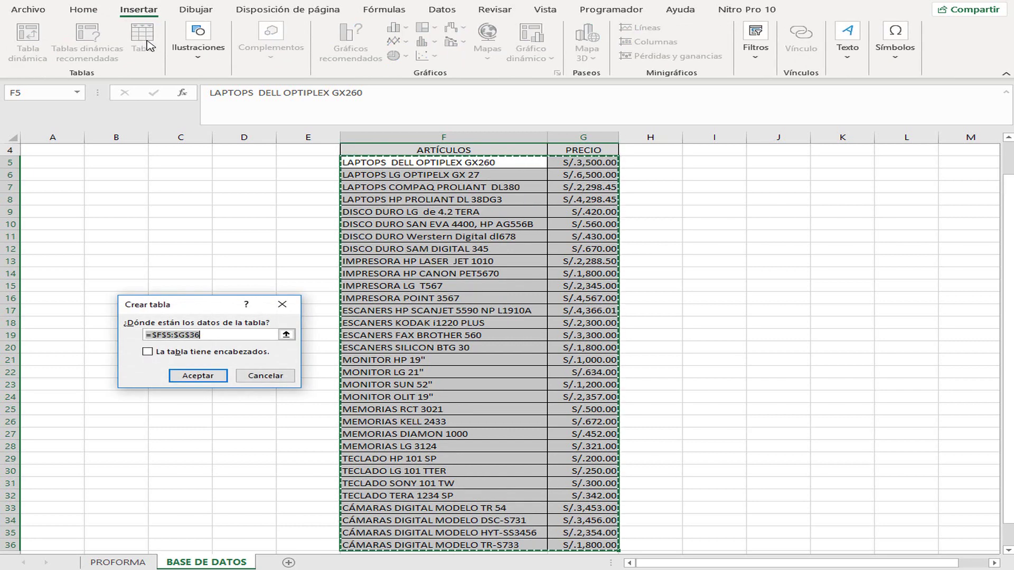
pyautogui.click(196, 376)
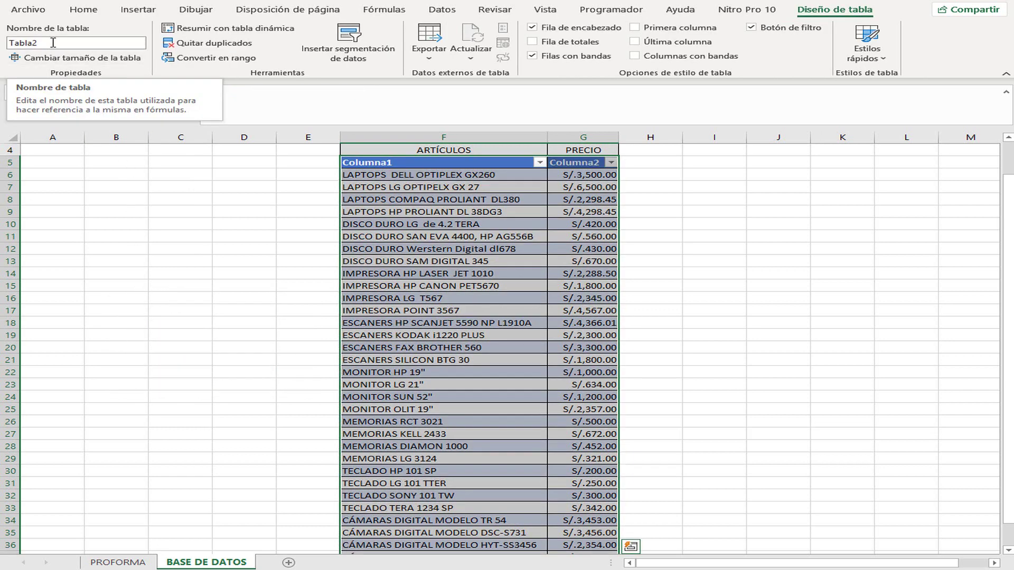
# - Name the new article and price table ARTÍCULOS
pyautogui.click(52, 43)
pyautogui.write('ARTÍCULOS')
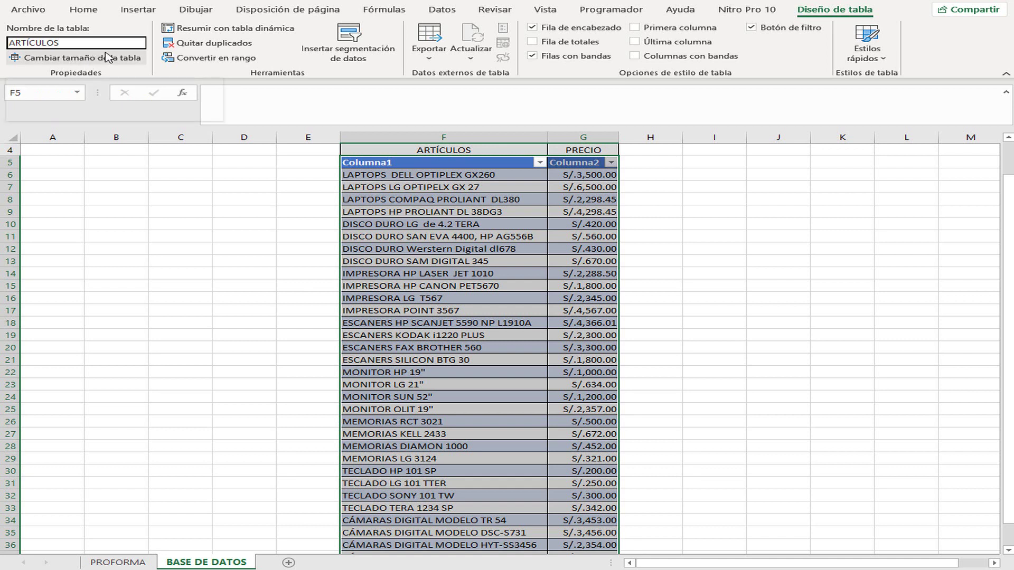
pyautogui.press('Return')
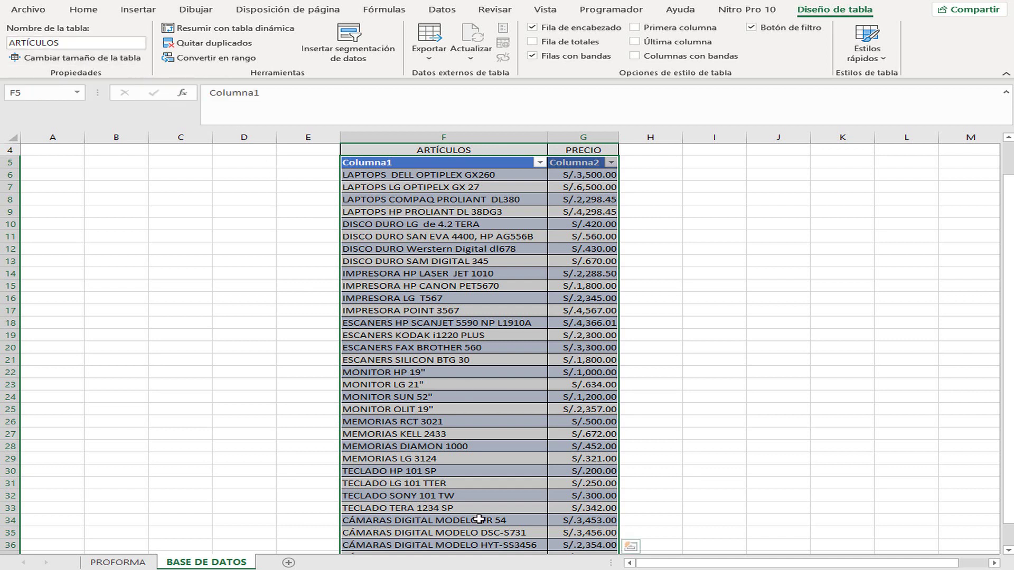
pyautogui.click(701, 457)
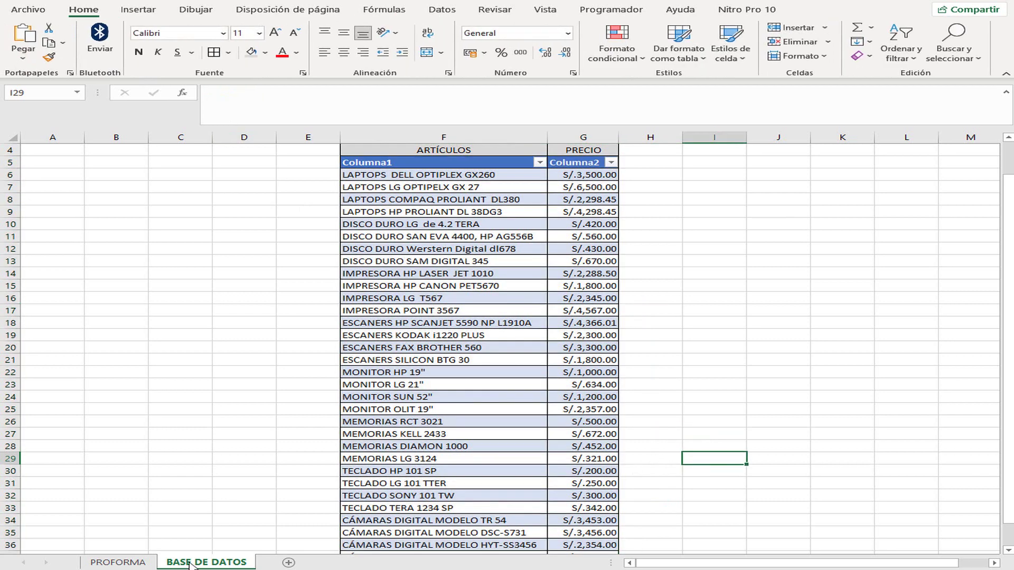
# - Compare the PROFORMA form with the article table on BASE DE DATOS, finishing on the PROFORMA sheet
pyautogui.click(119, 562)
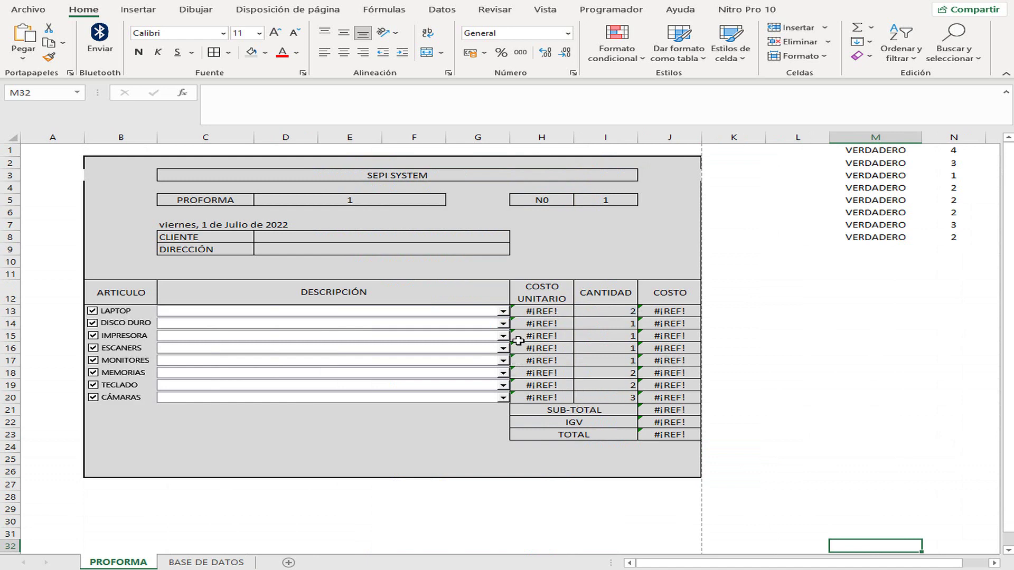
pyautogui.click(217, 563)
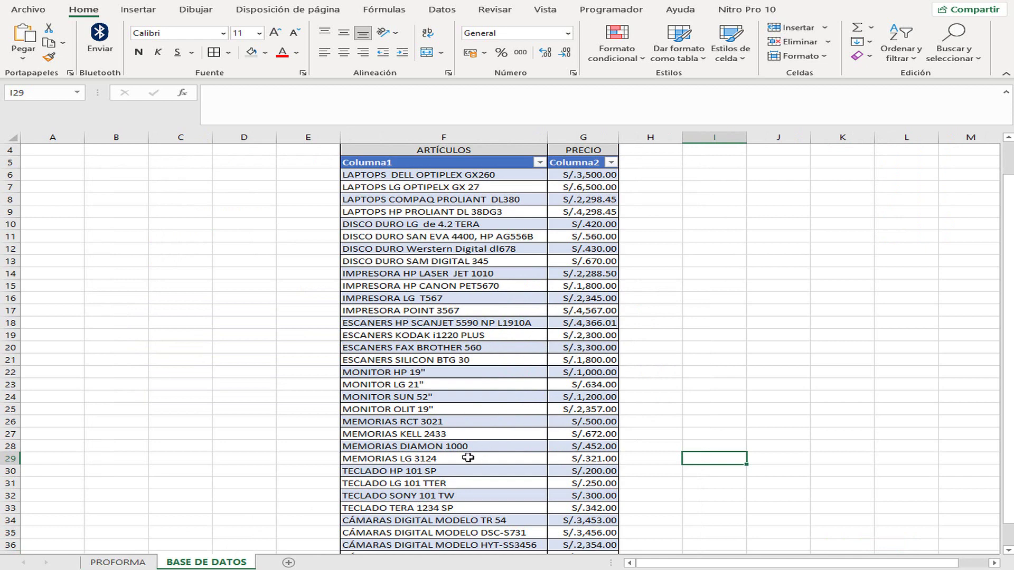
pyautogui.click(118, 562)
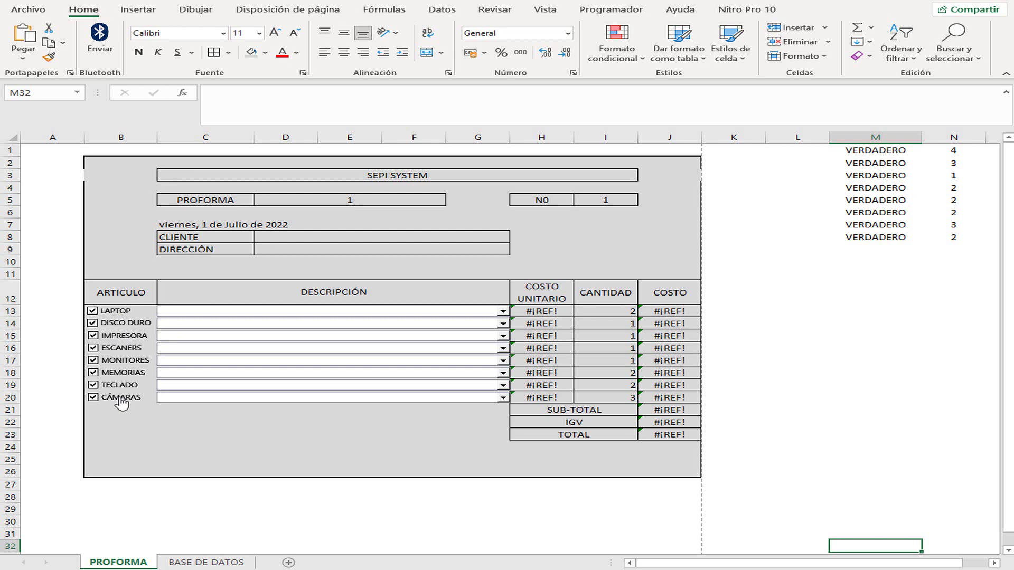
# - Change the text of the LAPTOP check box to ART1
pyautogui.rightClick(117, 316)
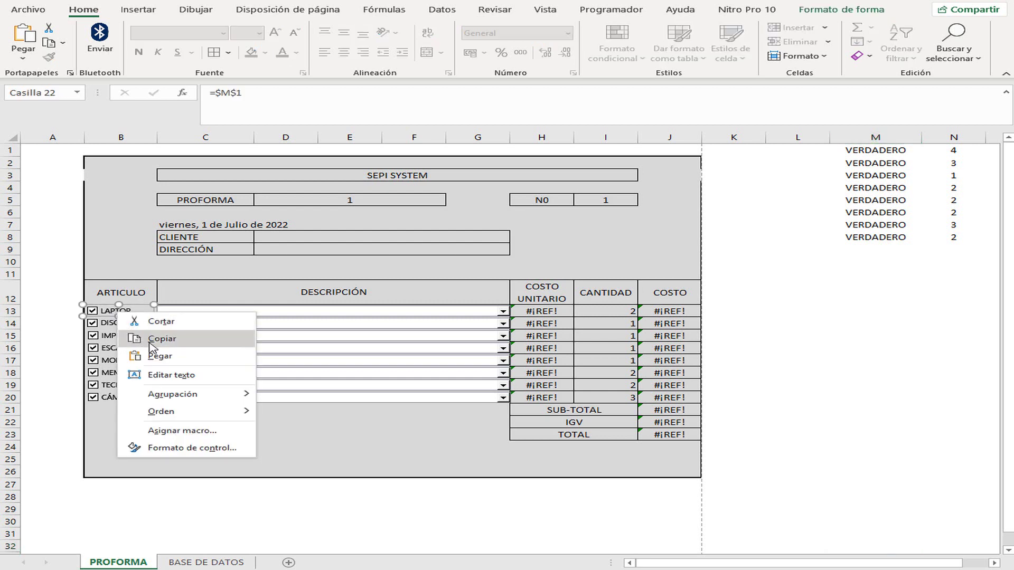
pyautogui.click(167, 375)
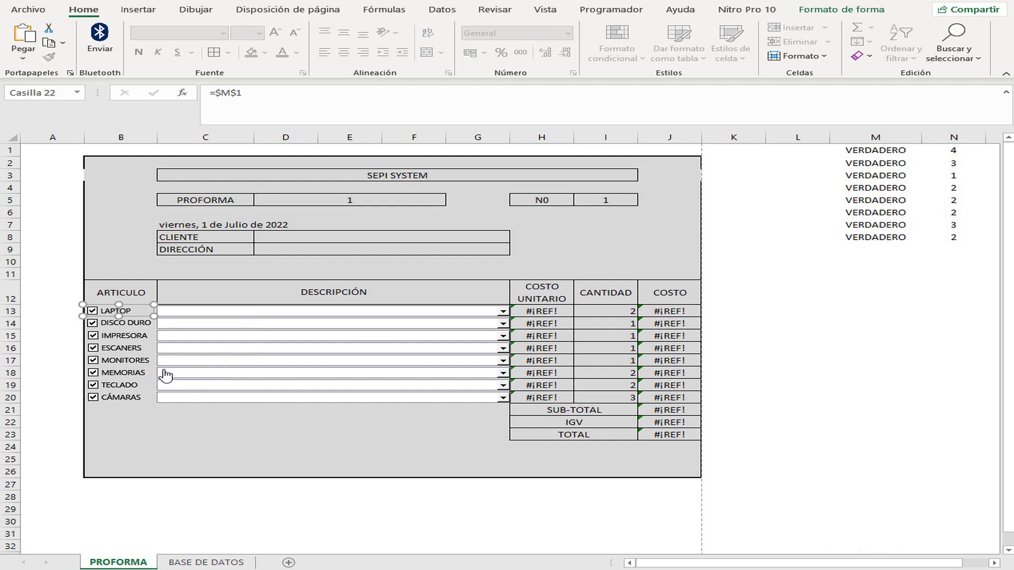
pyautogui.click(103, 310)
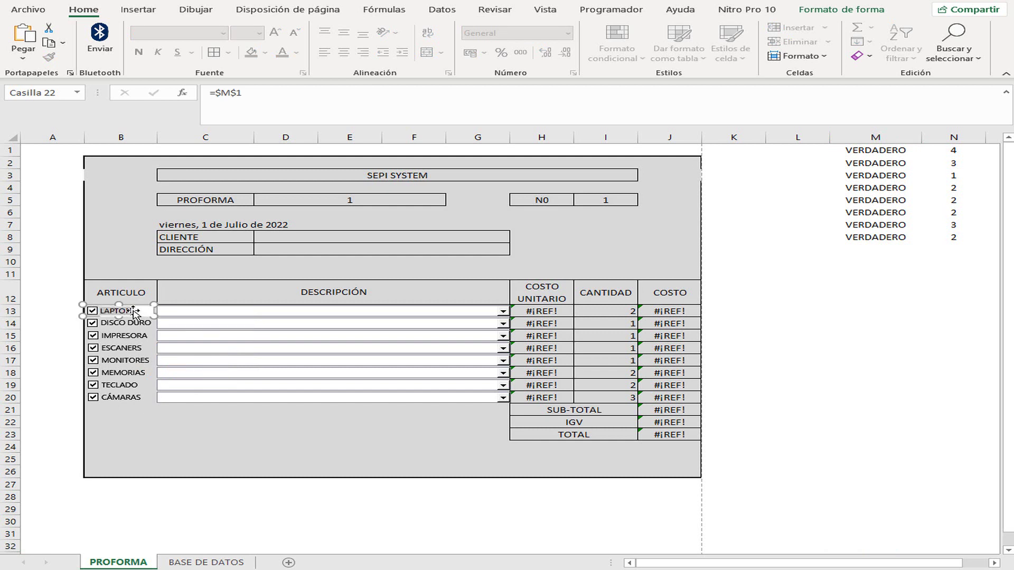
pyautogui.write('ART1')
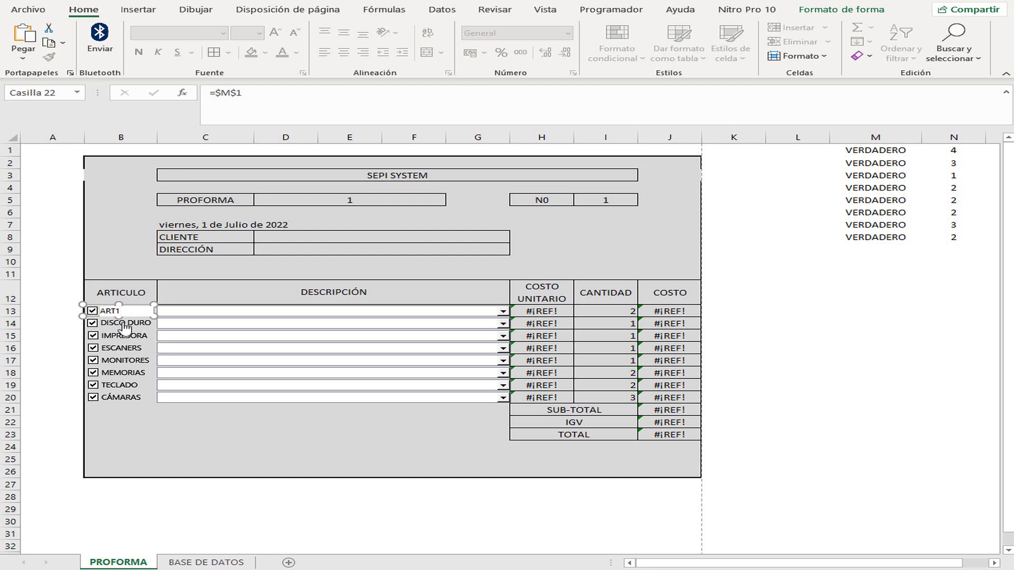
# - Change the text of the DISCO DURO check box to ART2
pyautogui.rightClick(123, 322)
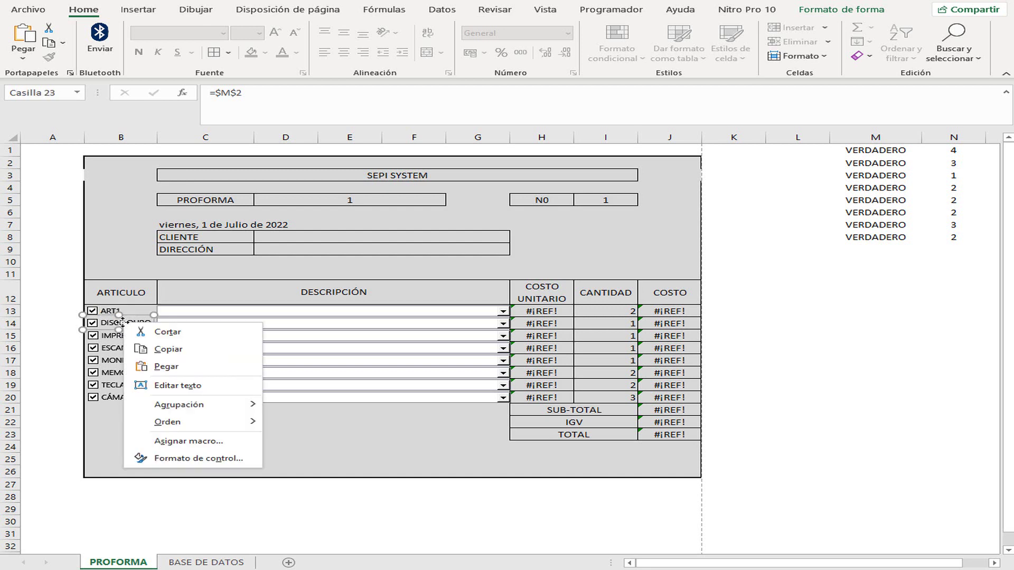
pyautogui.click(170, 388)
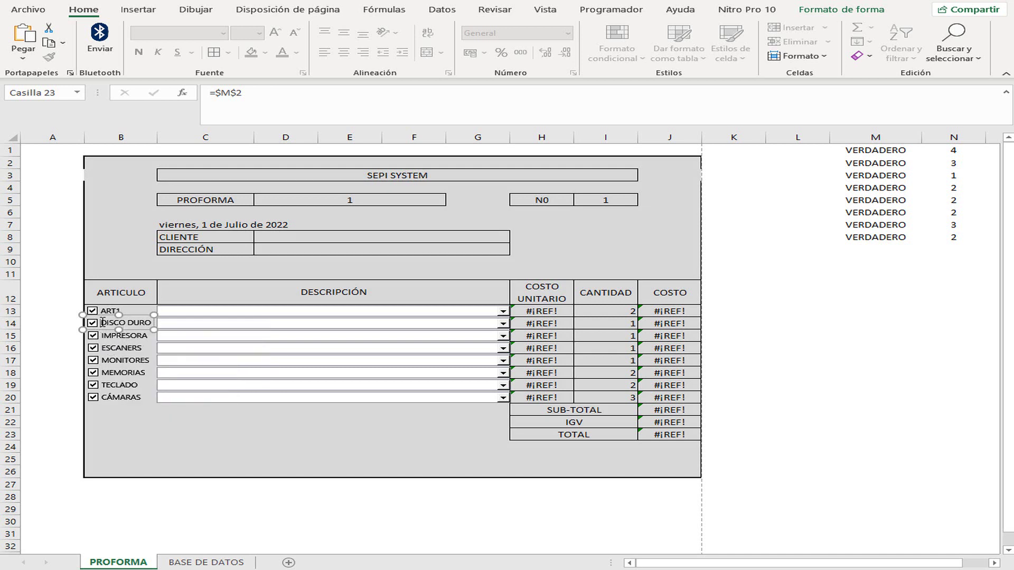
pyautogui.moveTo(106, 326); pyautogui.dragTo(146, 325)
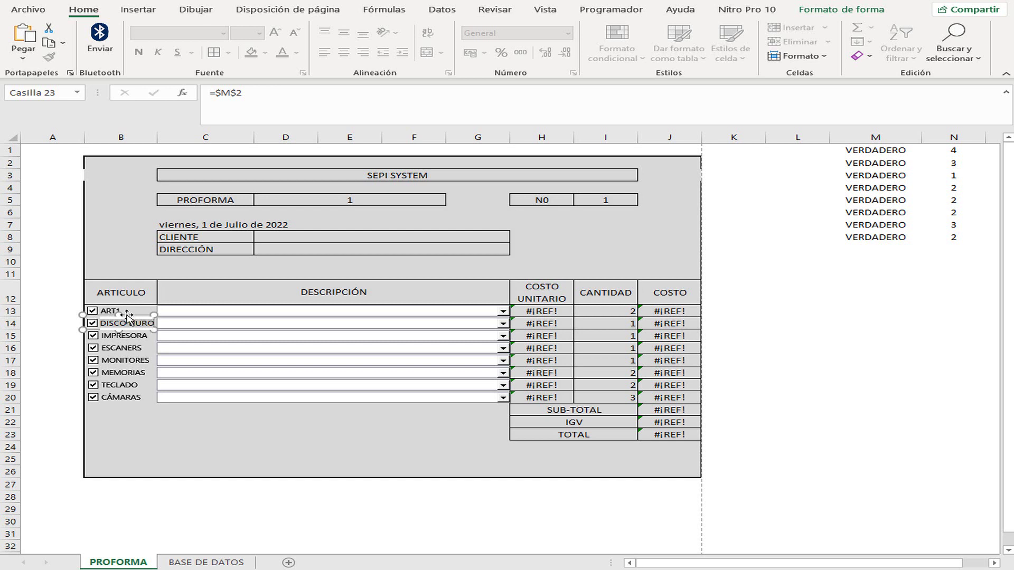
pyautogui.write('ART')
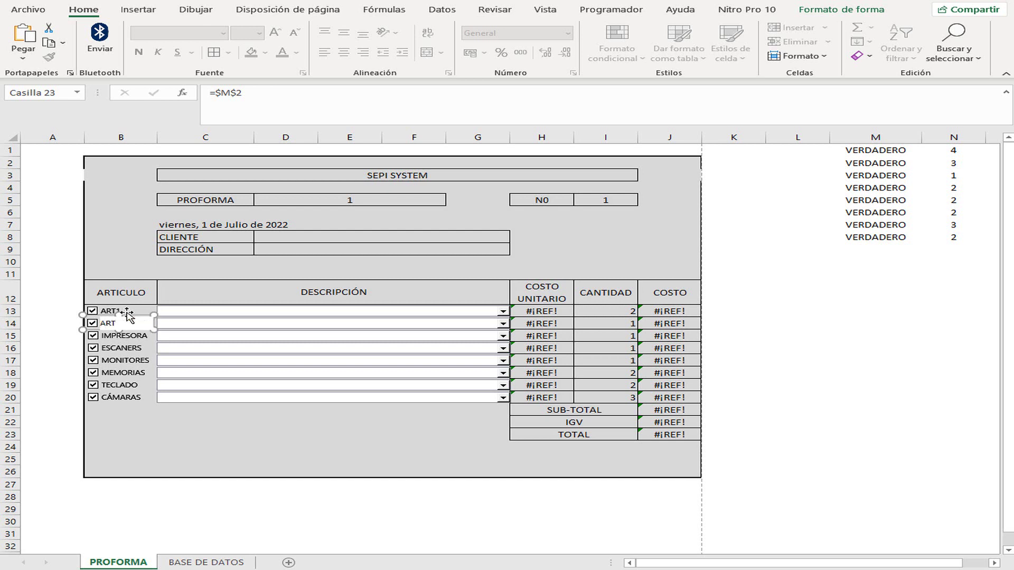
pyautogui.write('2')
pyautogui.click(142, 411)
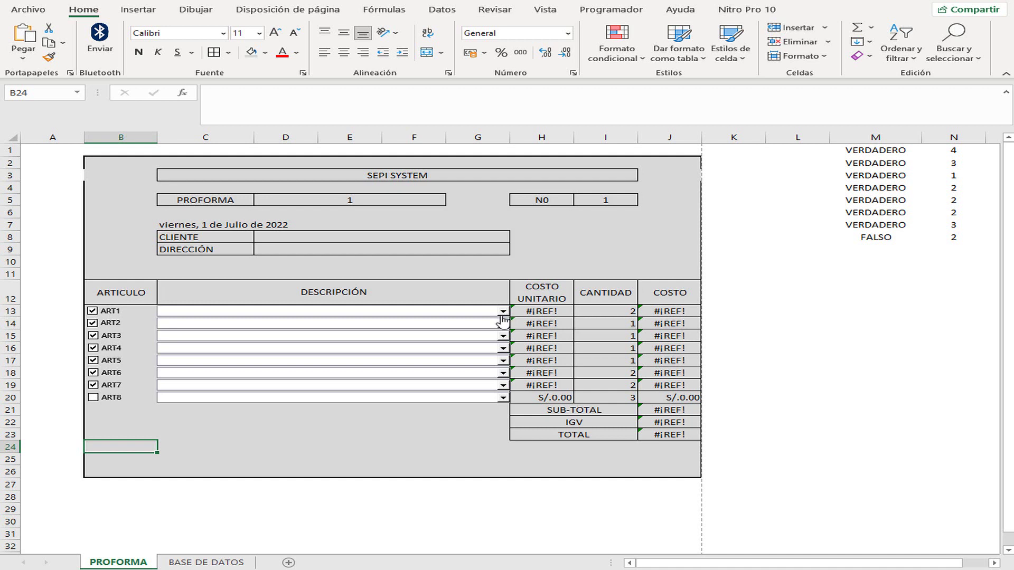
# - Replace the ART1 description drop-down's input range with 'BASE DE DATOS'!$F$6:$F$38 in its control format
pyautogui.moveTo(503, 318); pyautogui.dragTo(490, 330)
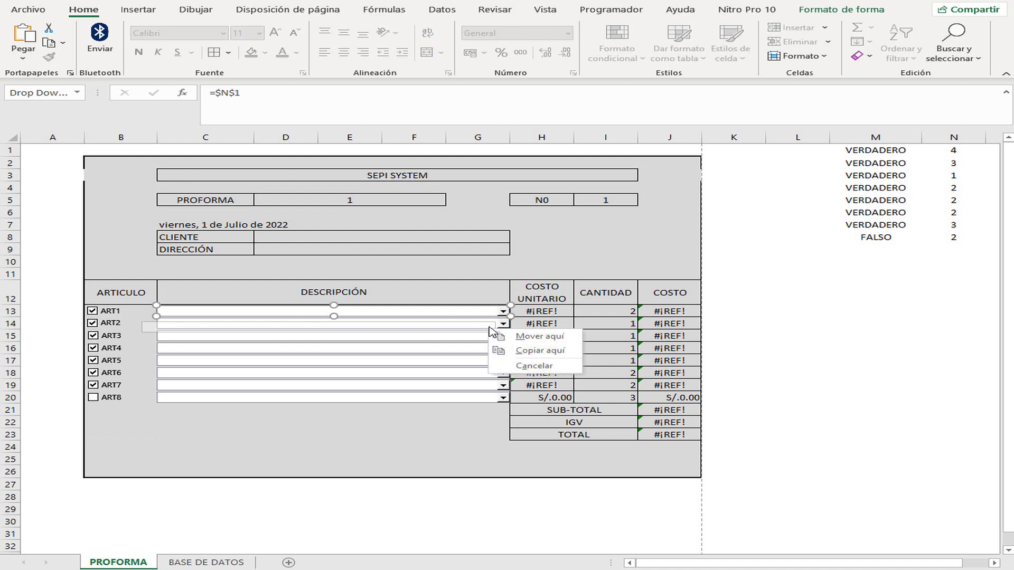
pyautogui.rightClick(503, 317)
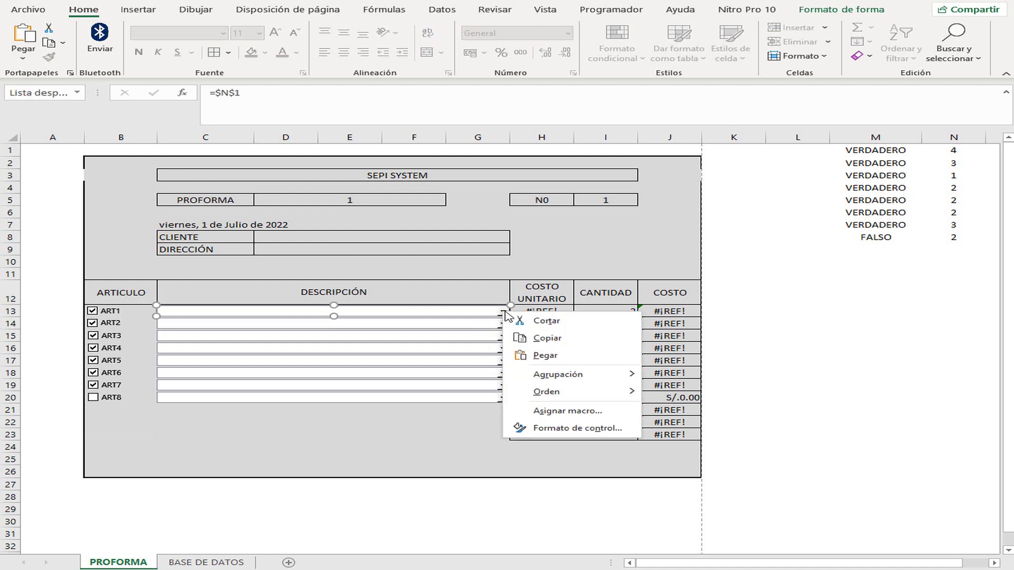
pyautogui.click(565, 428)
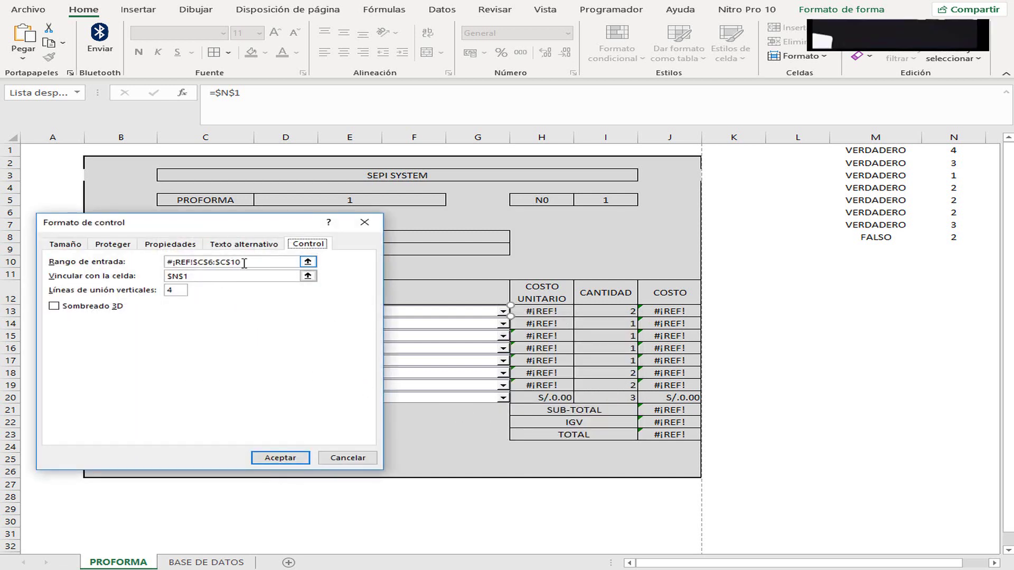
pyautogui.moveTo(241, 263); pyautogui.dragTo(164, 264)
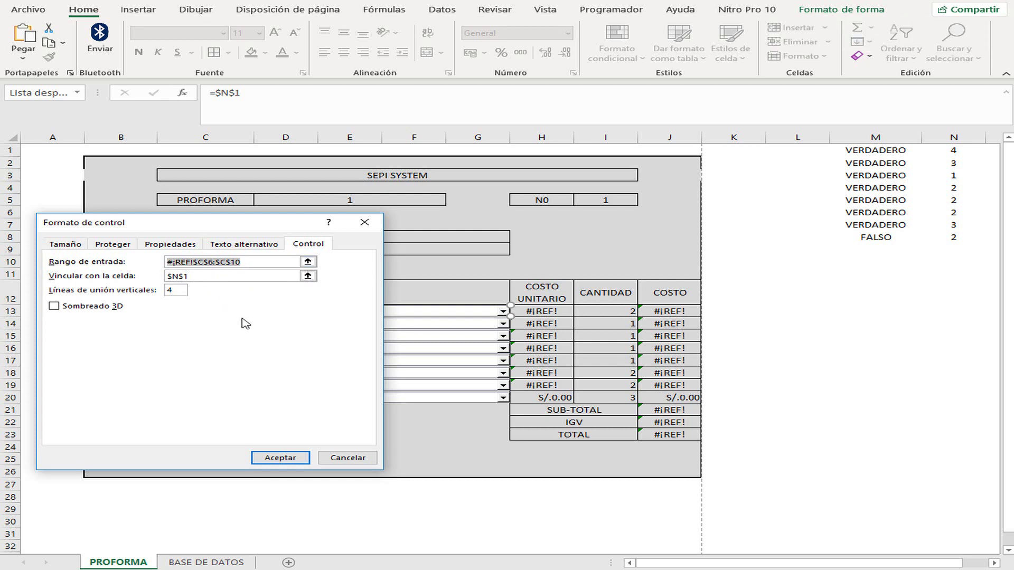
pyautogui.press('BackSpace')
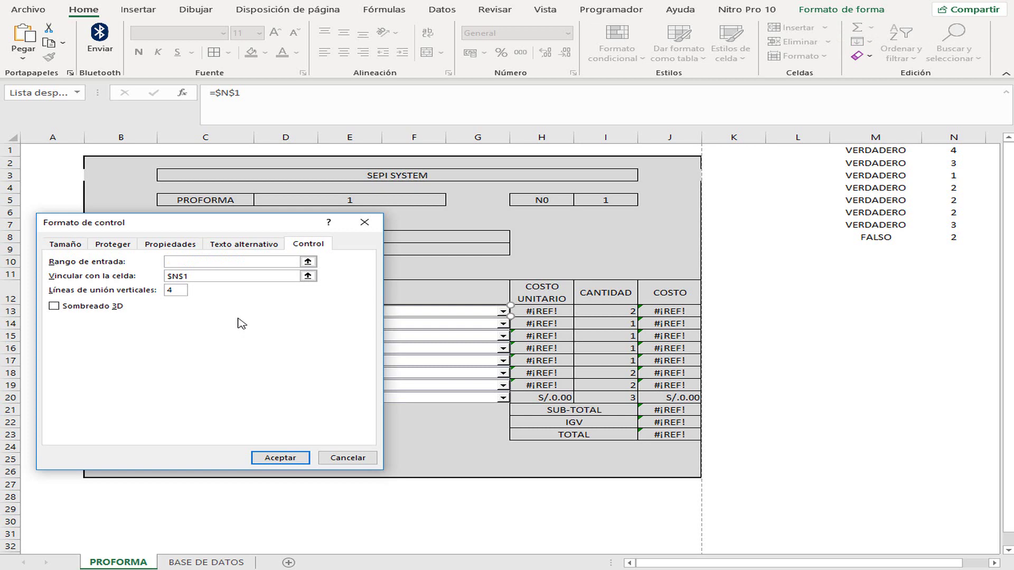
pyautogui.click(208, 563)
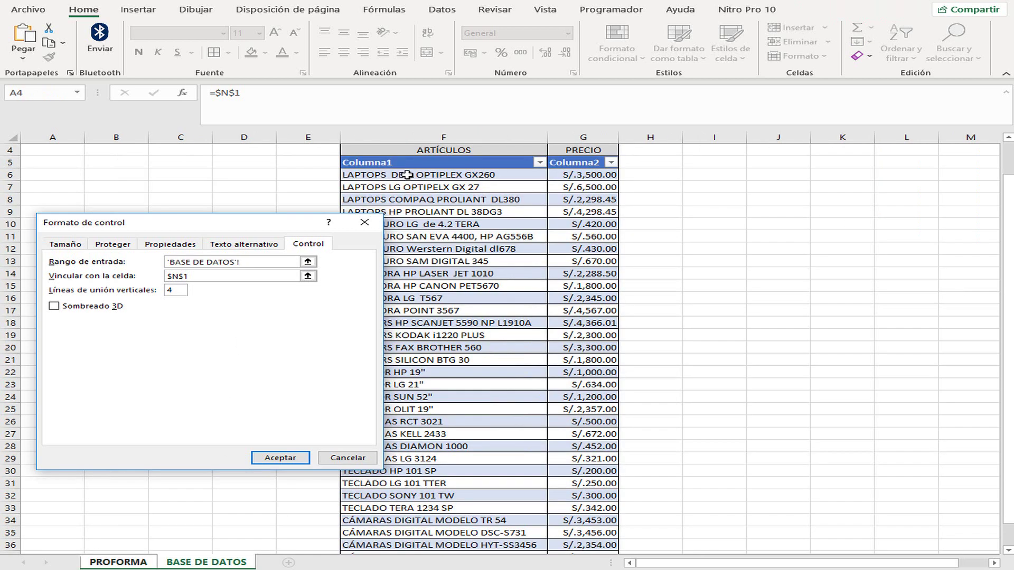
pyautogui.moveTo(407, 174); pyautogui.dragTo(434, 533)
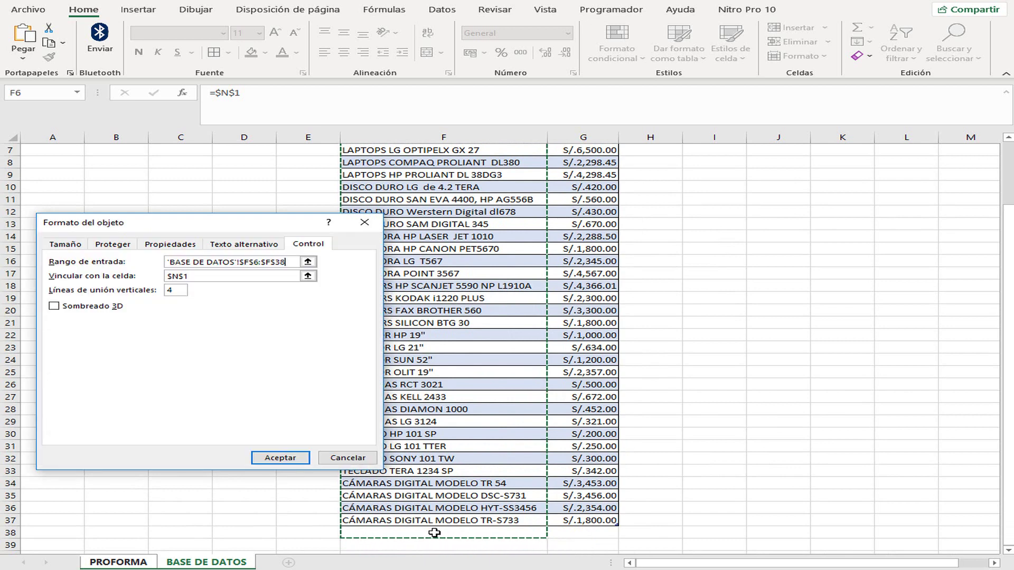
# - Set the ART1 drop-down to 32 drop-down lines, apply the control format and deselect the control
pyautogui.click(176, 291)
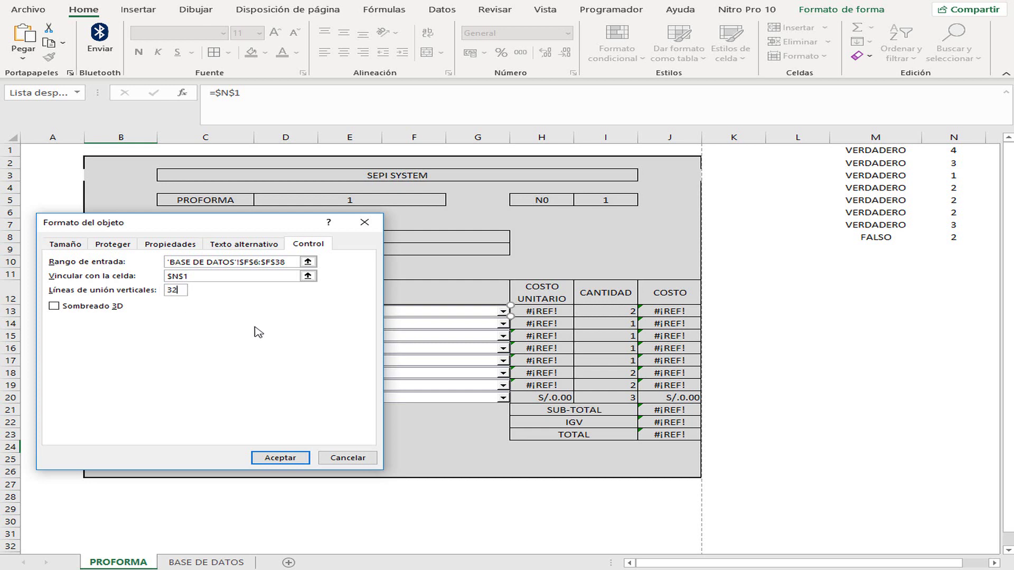
pyautogui.click(281, 457)
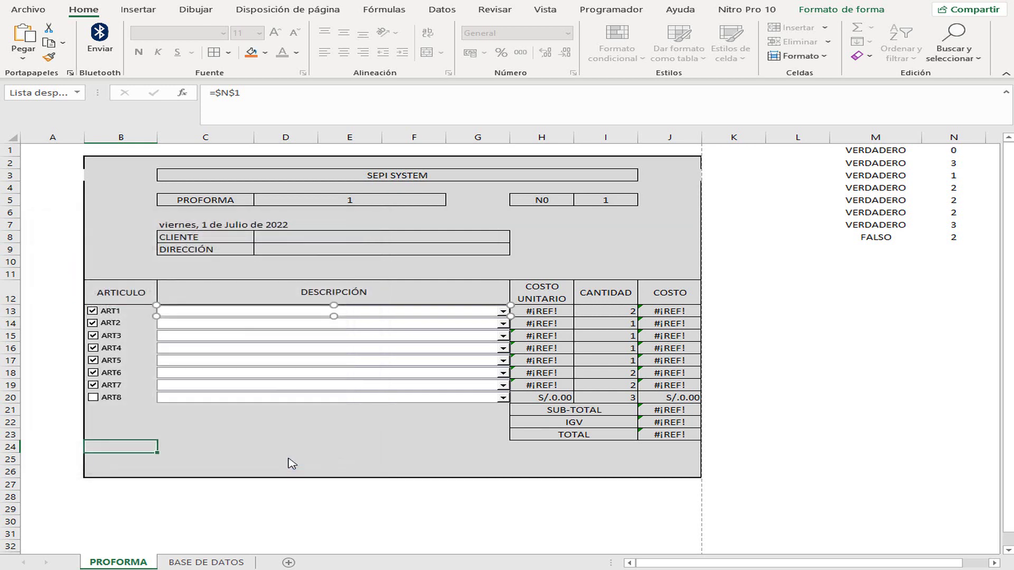
pyautogui.click(797, 485)
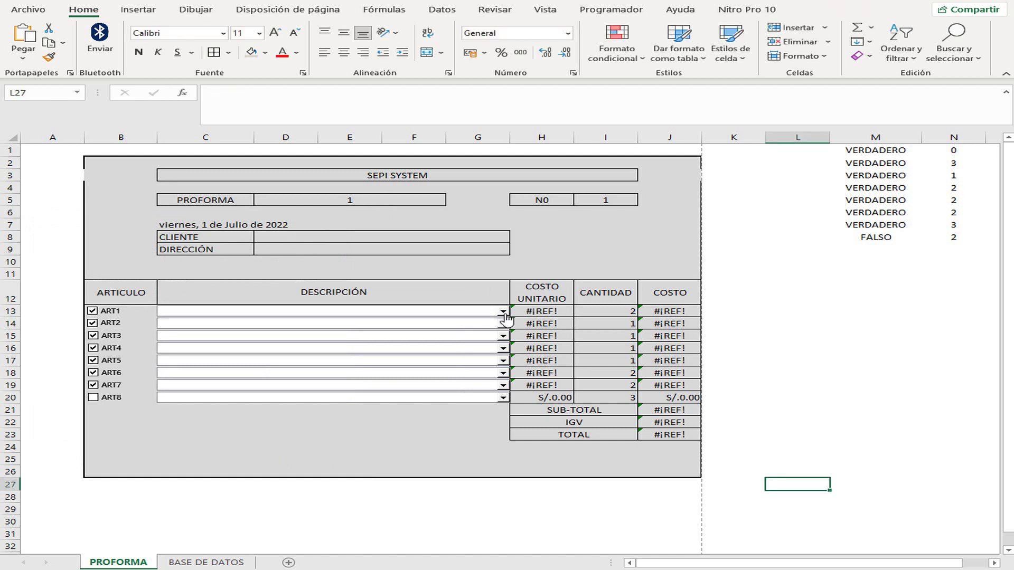
# - Expand the ART1 description drop-down to check its list of articles, and close it without choosing one
pyautogui.click(503, 312)
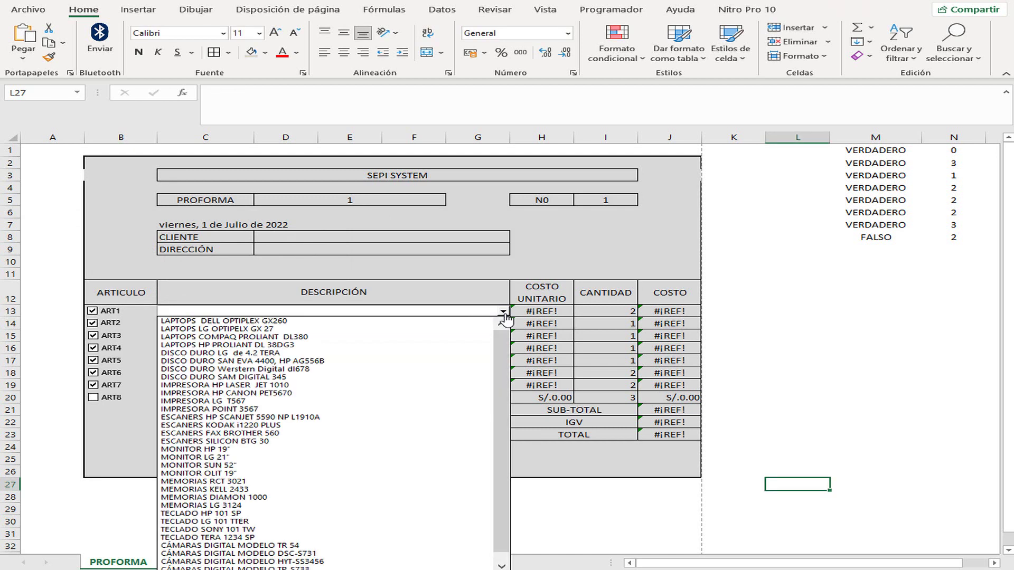
pyautogui.moveTo(503, 350)
pyautogui.mouseDown()
pyautogui.moveTo(501, 358)
pyautogui.moveTo(501, 346)
pyautogui.mouseUp()
pyautogui.click(504, 315)
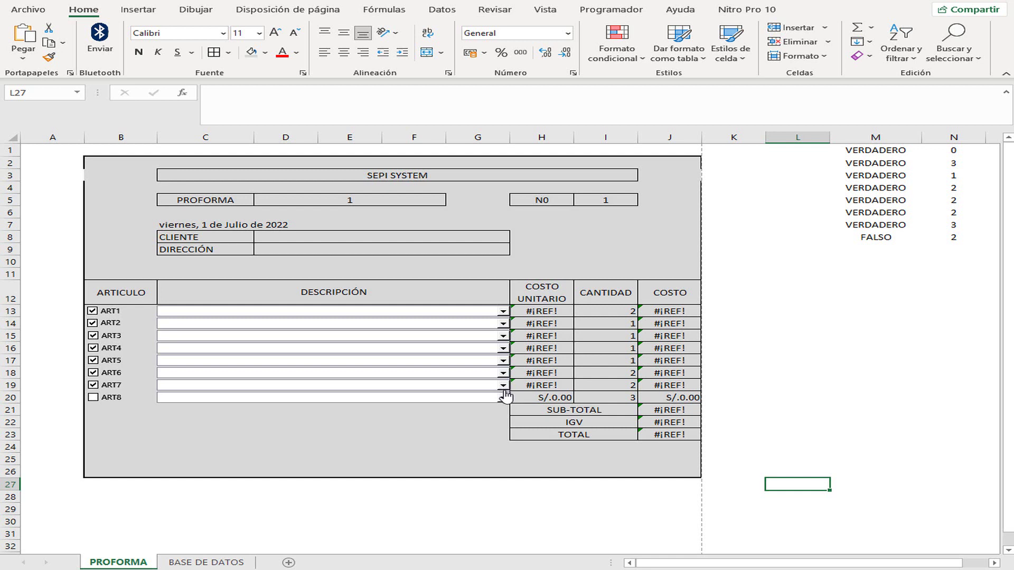
# - Replace the ART2 description drop-down's input range with 'BASE DE DATOS'!$F$6:$F$38 in its control format
pyautogui.rightClick(504, 326)
pyautogui.press('Escape')
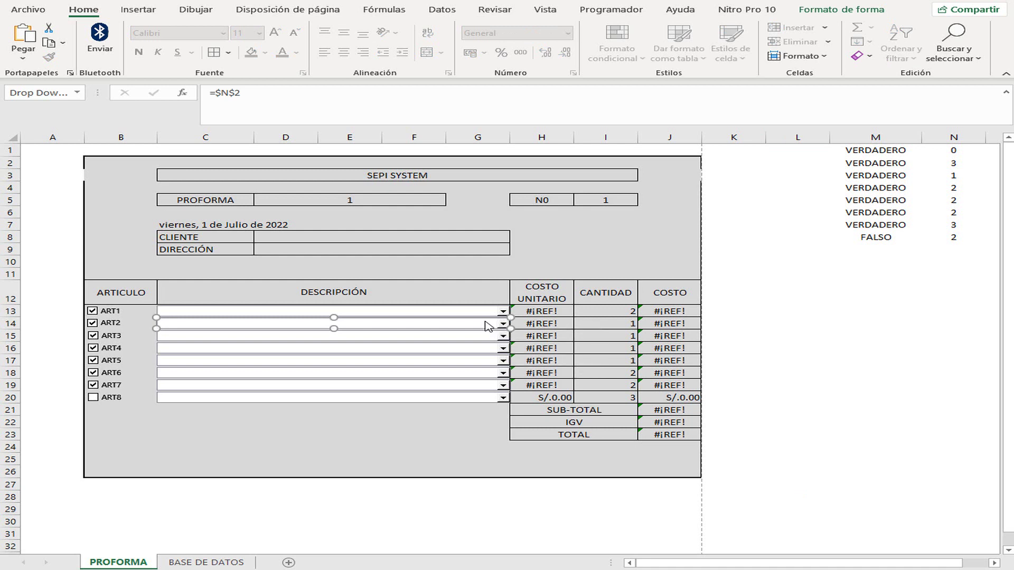
pyautogui.rightClick(488, 326)
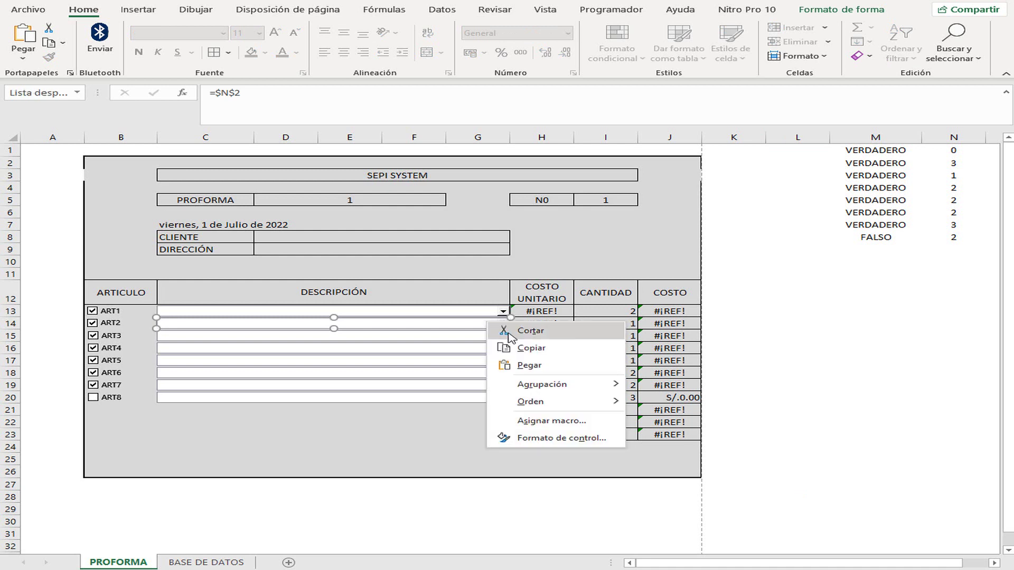
pyautogui.click(546, 439)
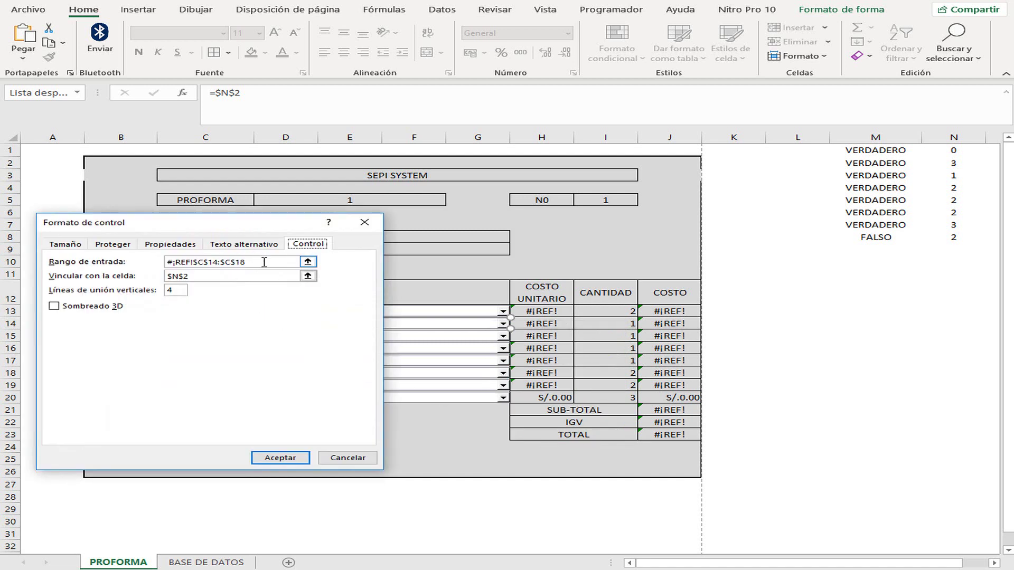
pyautogui.moveTo(264, 262); pyautogui.dragTo(163, 255)
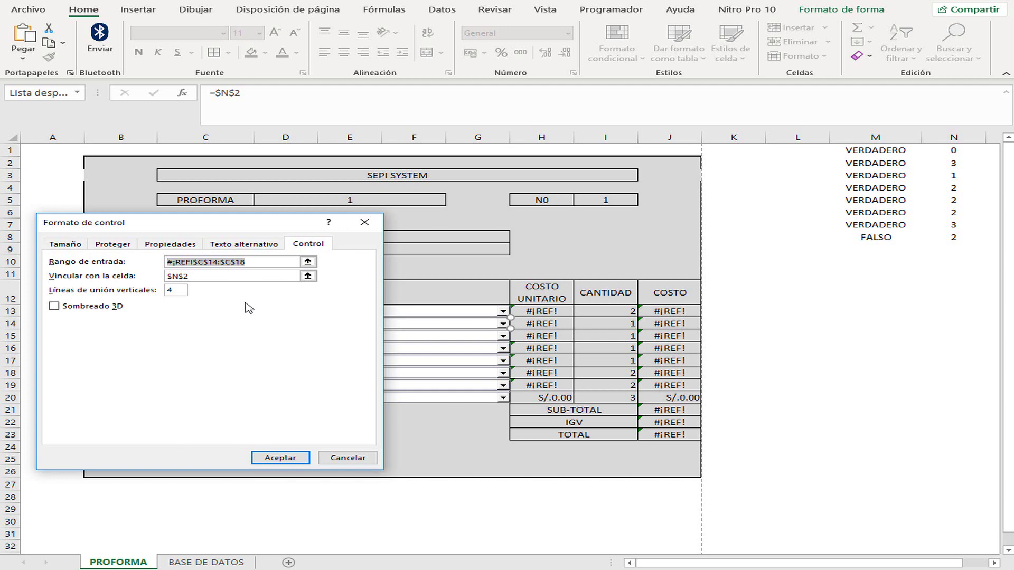
pyautogui.press('BackSpace')
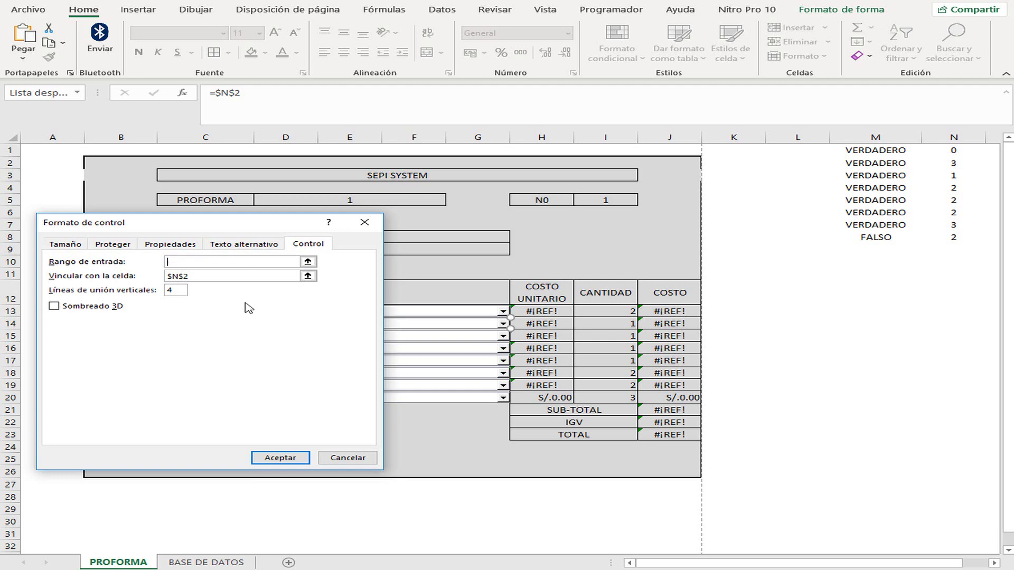
pyautogui.click(213, 563)
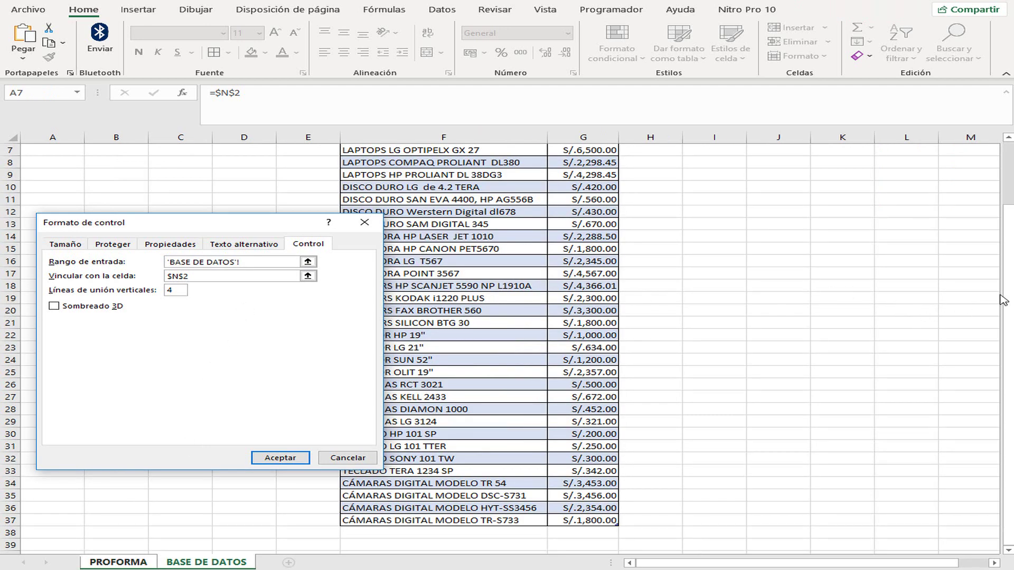
pyautogui.scroll(2, 1003, 300)
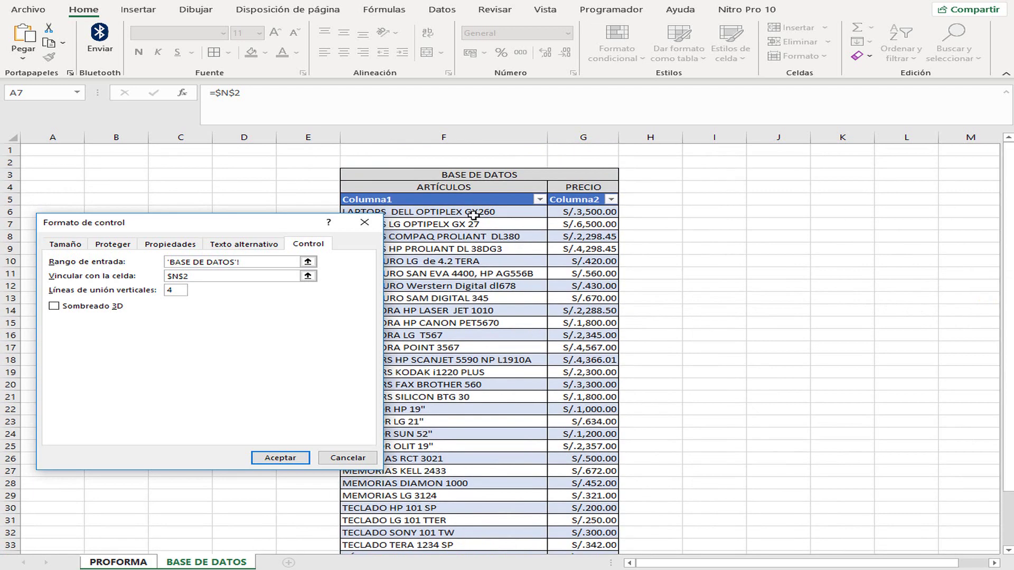
pyautogui.moveTo(472, 215); pyautogui.dragTo(470, 527)
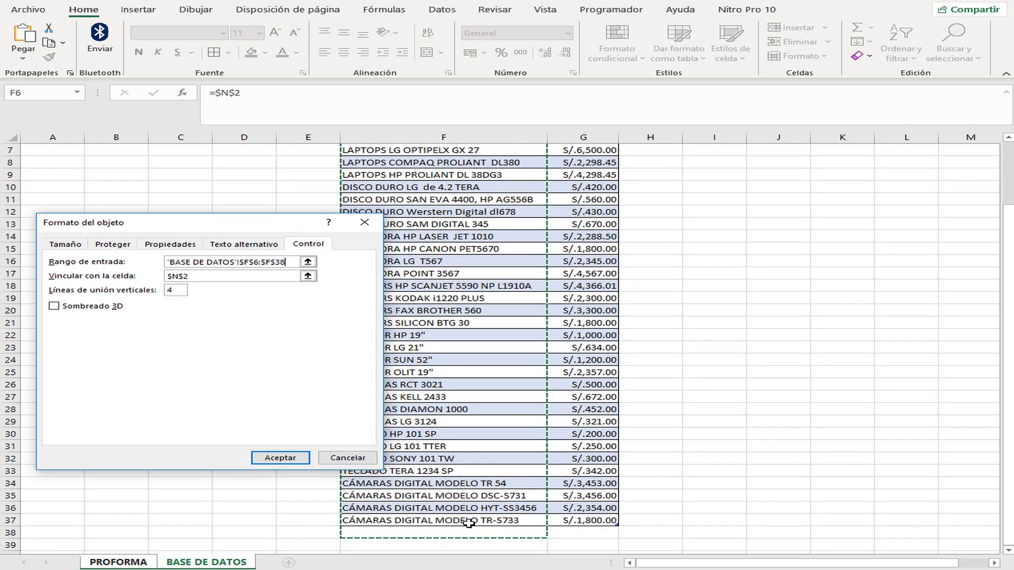
# - Set the ART2 drop-down to 32 drop-down lines and apply the control format
pyautogui.click(175, 291)
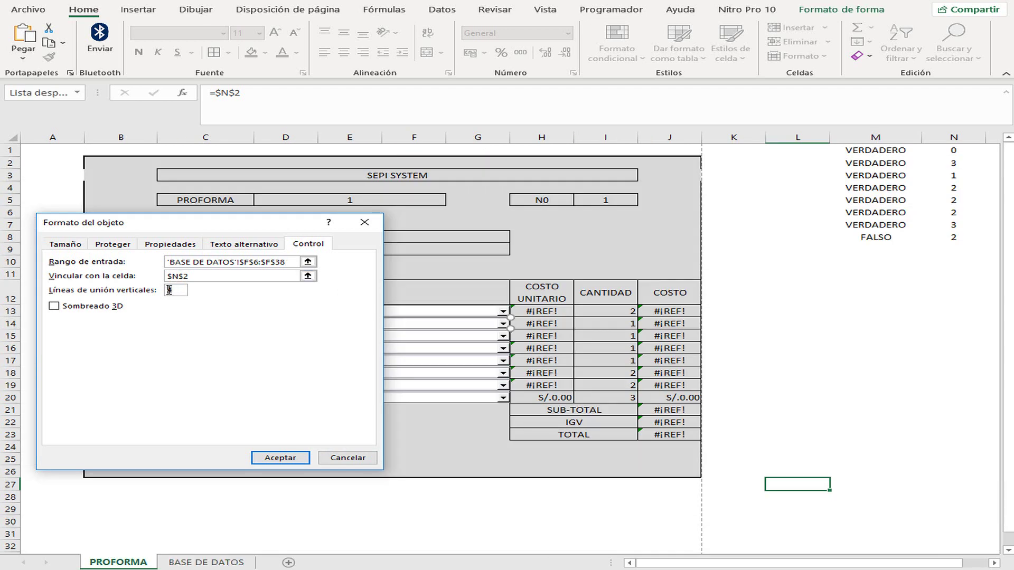
pyautogui.write('32')
pyautogui.click(279, 458)
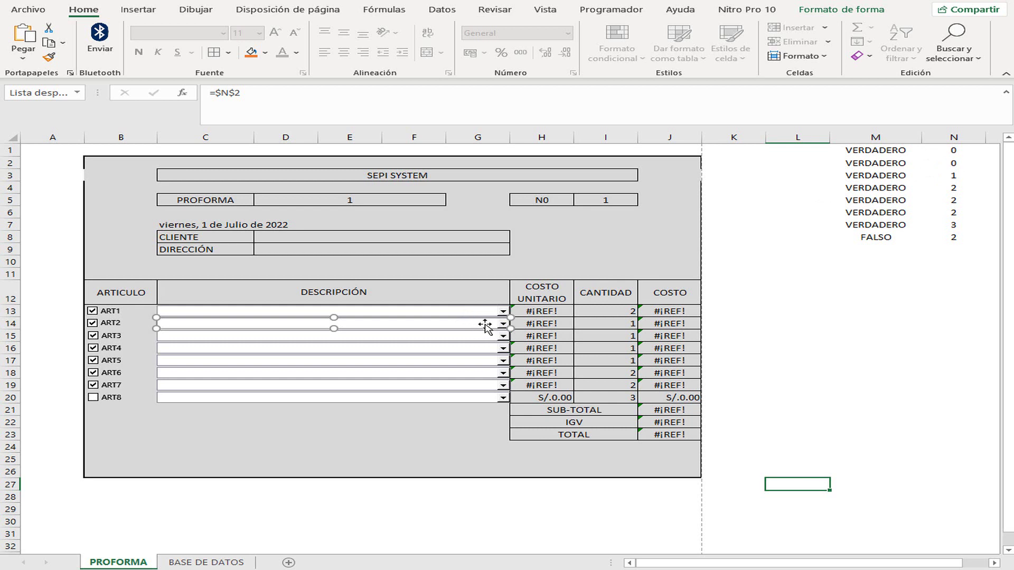
pyautogui.hotkey('ctrl', 'z')
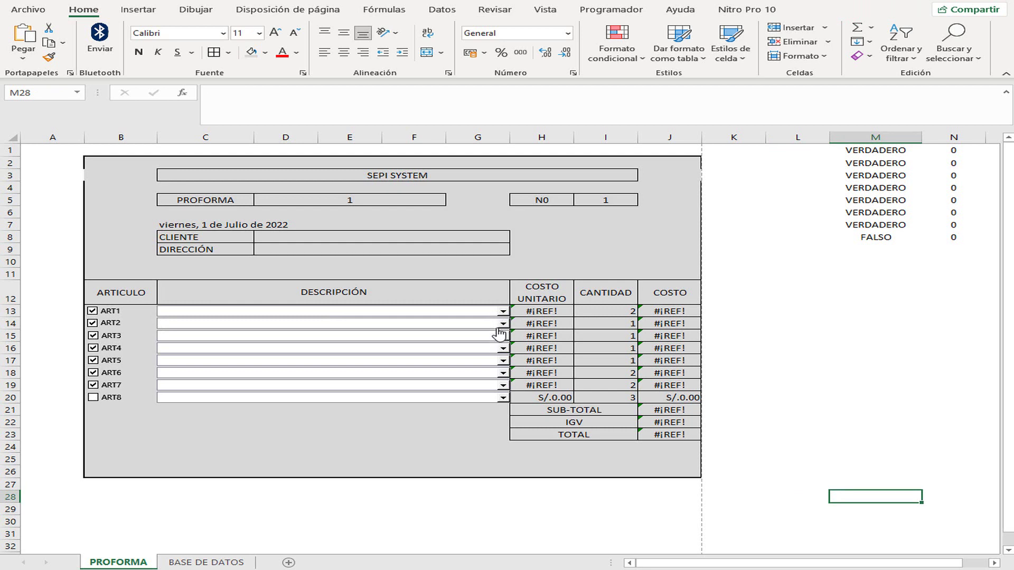
# - Expand and close the ART1 to ART8 description drop-downs in turn to check their article lists, choosing nothing
pyautogui.click(503, 313)
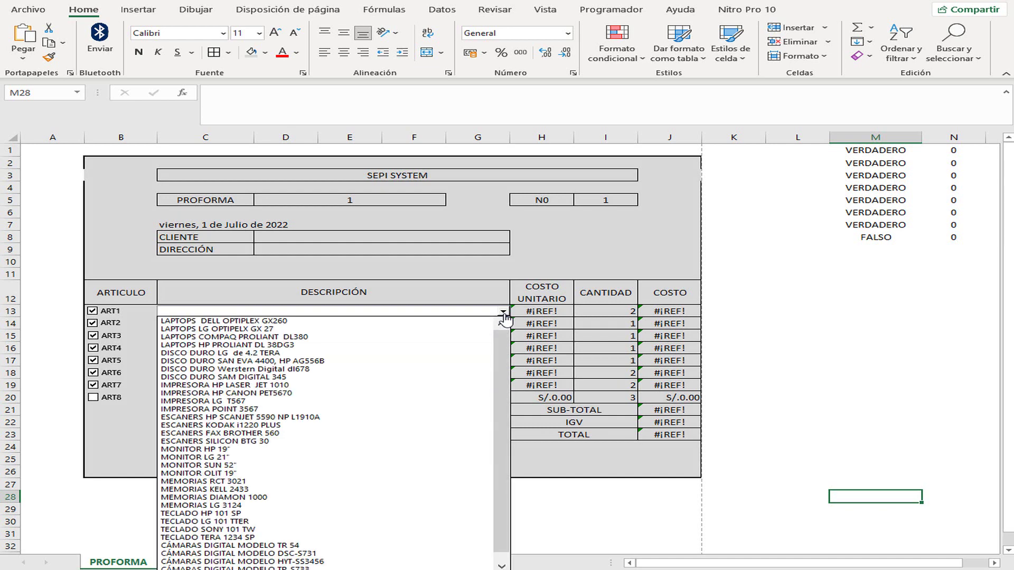
pyautogui.click(504, 313)
pyautogui.click(503, 324)
pyautogui.click(503, 324)
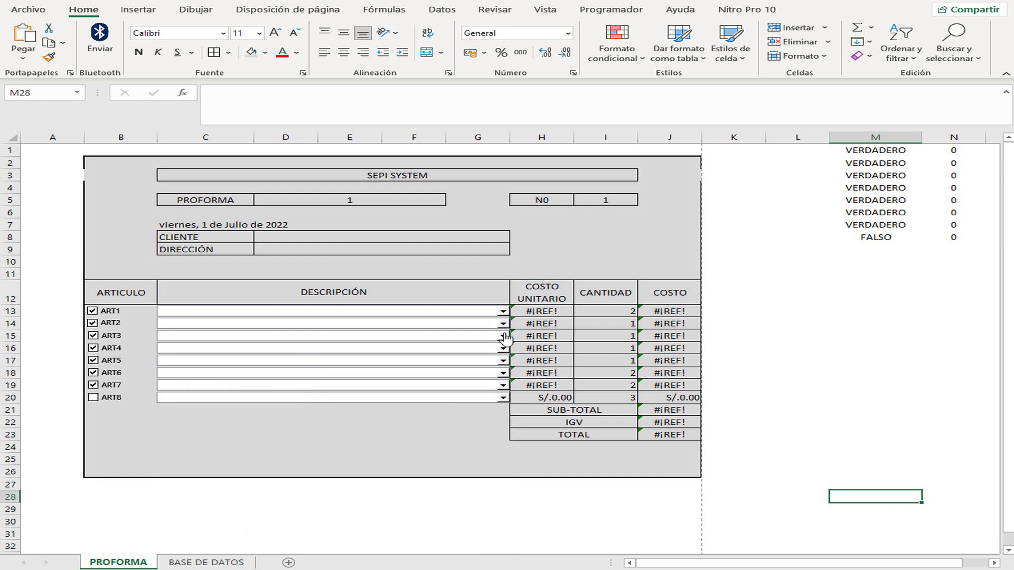
pyautogui.click(504, 336)
pyautogui.click(504, 337)
pyautogui.click(502, 352)
pyautogui.click(504, 353)
pyautogui.click(504, 361)
pyautogui.click(505, 376)
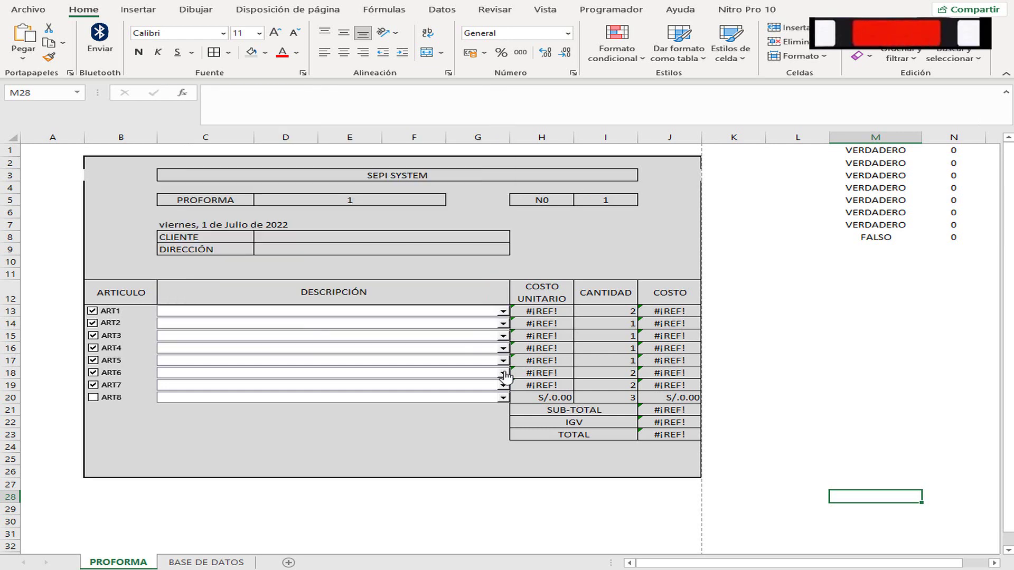
pyautogui.click(505, 375)
pyautogui.click(503, 390)
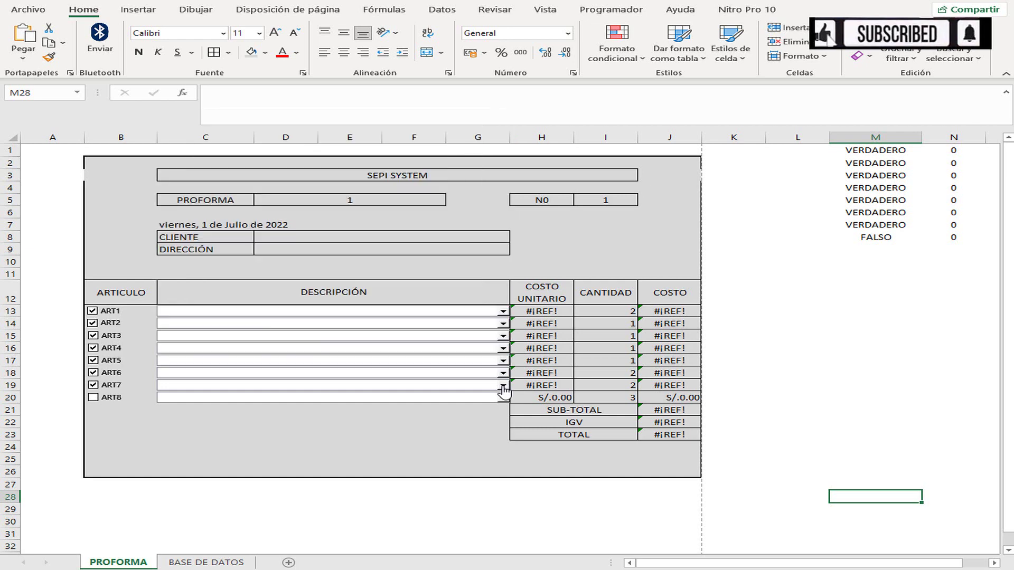
pyautogui.click(503, 390)
pyautogui.click(503, 401)
pyautogui.click(503, 402)
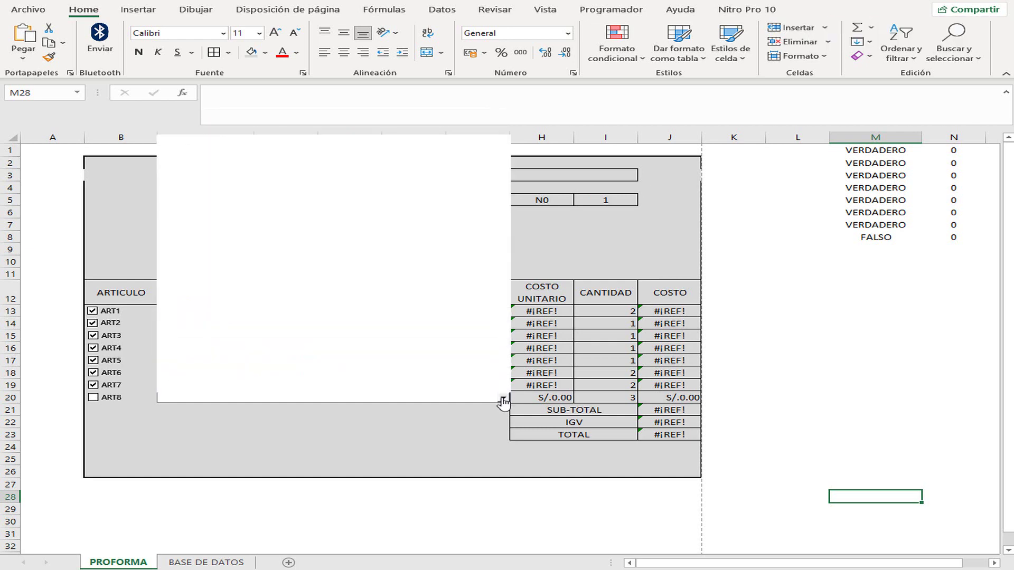
pyautogui.click(503, 401)
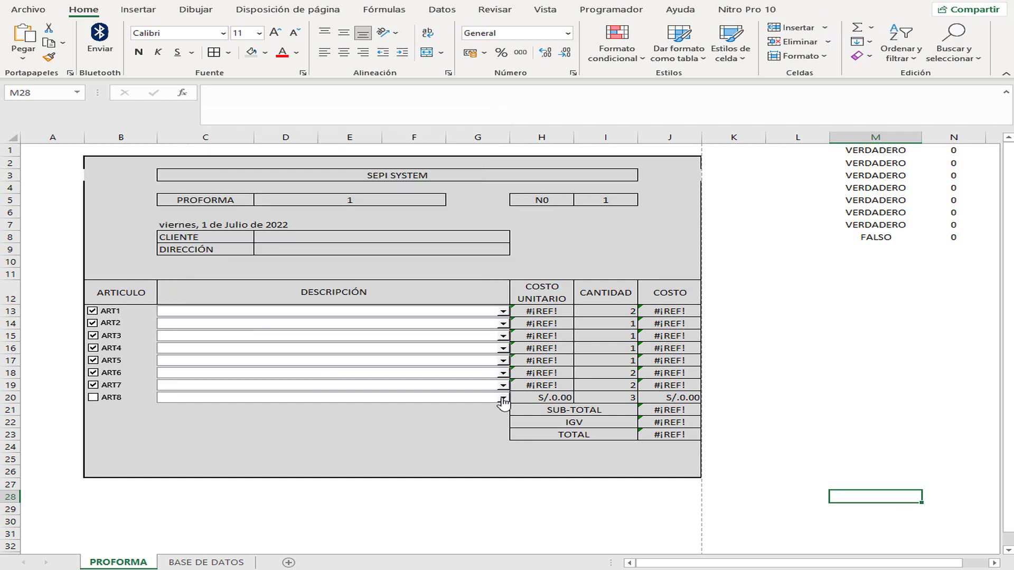
# - Replace the broken reference in H13's unit cost formula with the ARTÍCULOS table, giving =SI(M1;INDICE(ARTÍCULOS;N1;2);0)
pyautogui.click(549, 313)
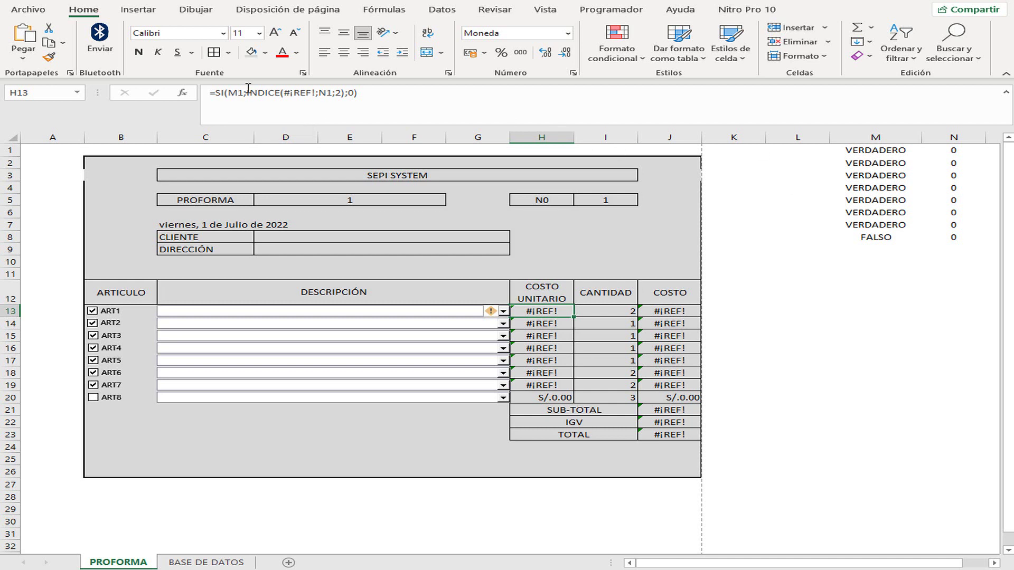
pyautogui.click(315, 93)
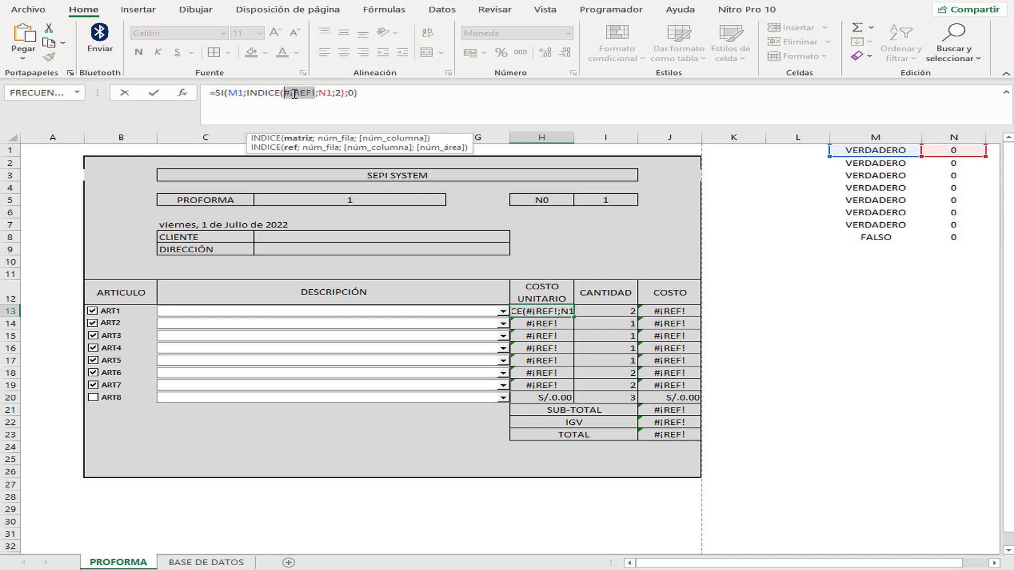
pyautogui.write('AR')
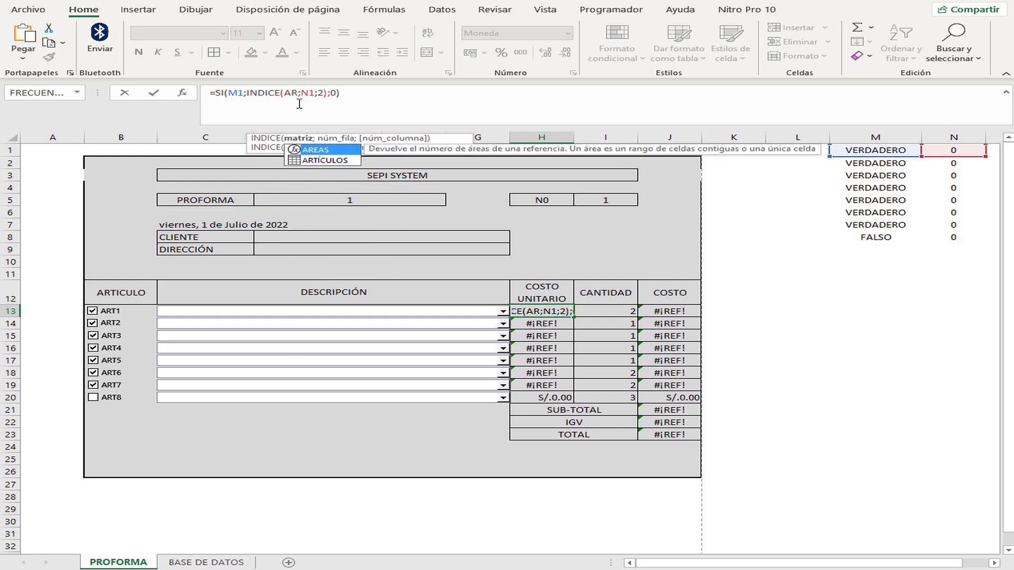
pyautogui.doubleClick(325, 161)
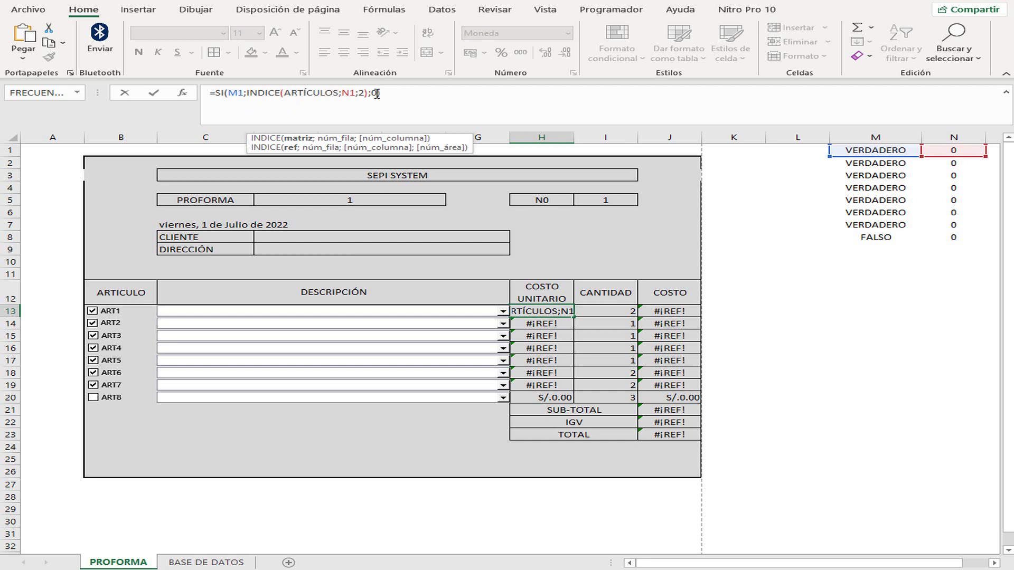
pyautogui.click(153, 94)
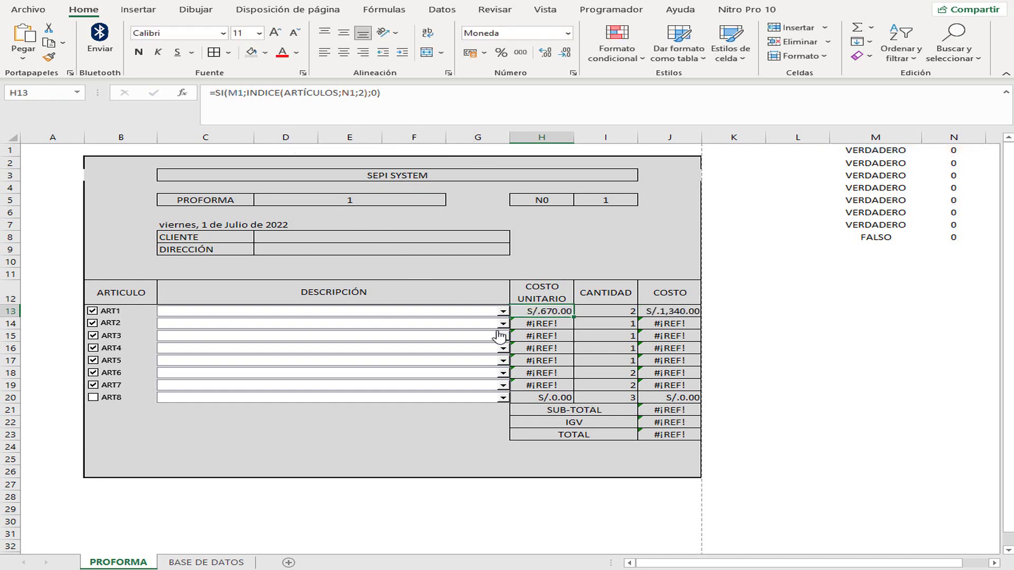
# - Choose LAPTOPS COMPAQ PROLIANT DL380 as the ART1 description and DISCO DURO Werstern Digital dl678 as the ART2 description
pyautogui.click(503, 313)
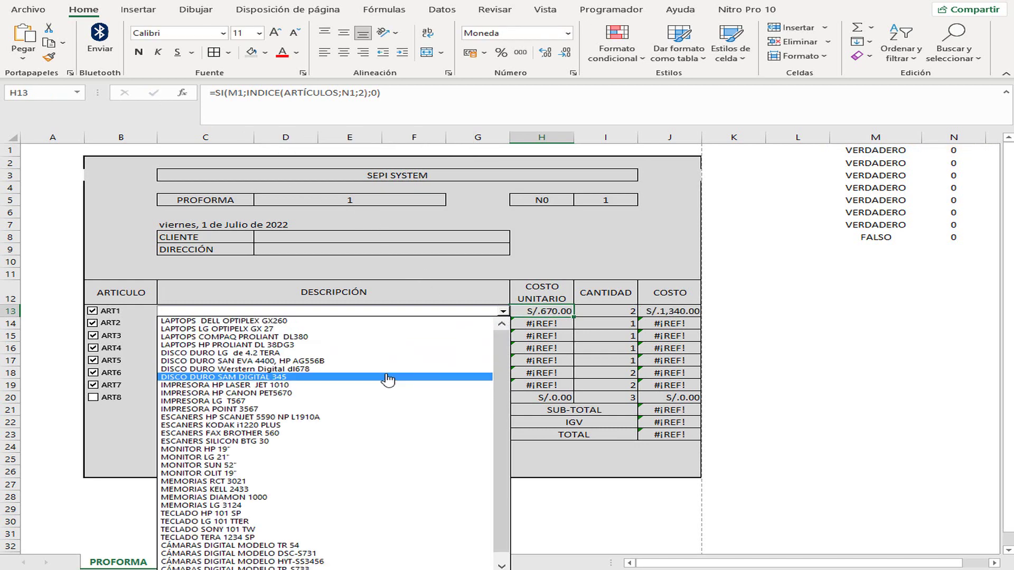
pyautogui.click(388, 337)
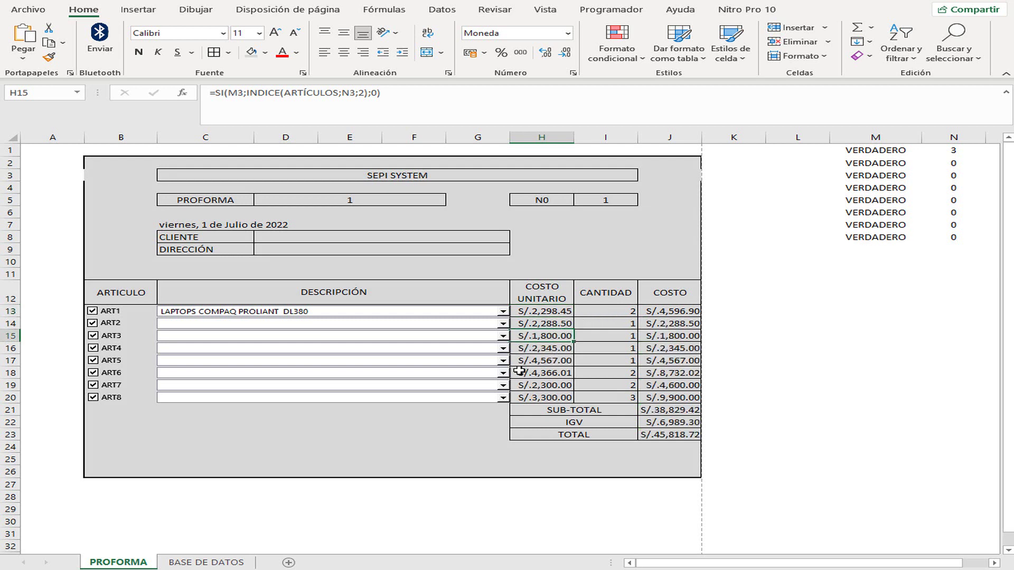
pyautogui.click(503, 326)
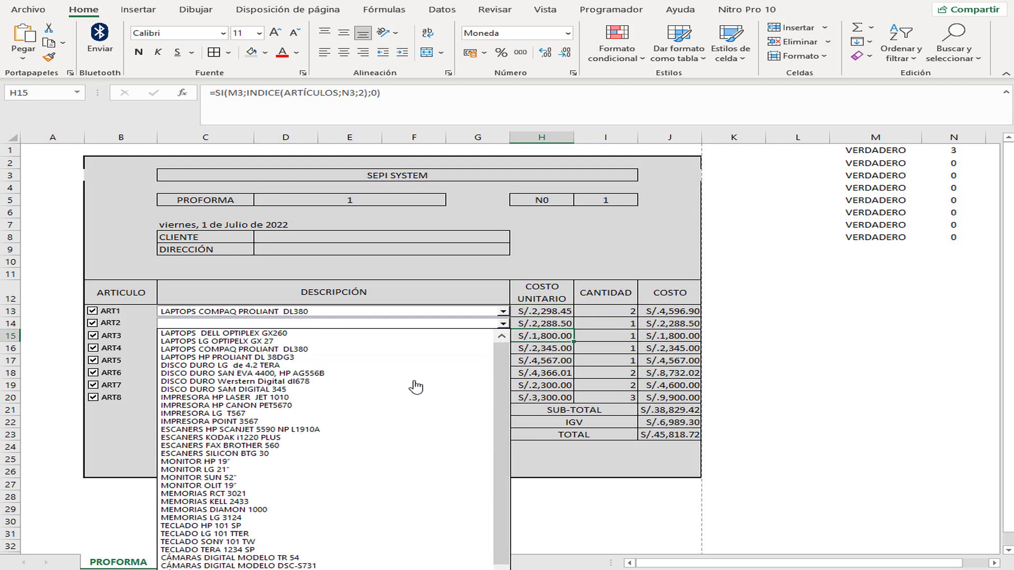
pyautogui.click(480, 382)
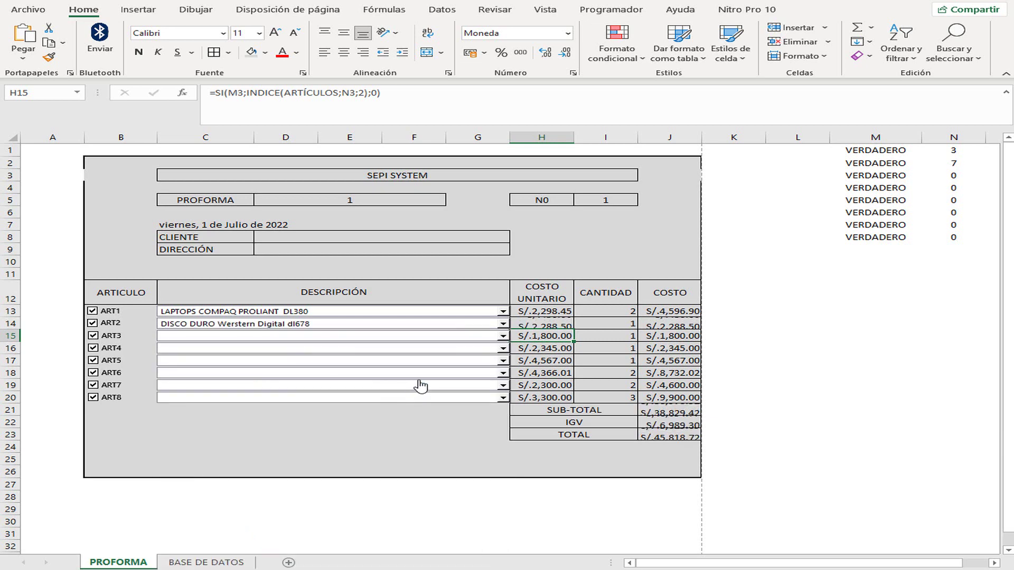
# - Choose MONITOR HP 19" as the ART3 description and CÁMARAS DIGITAL MODELO DSC-S731 as the ART4 description
pyautogui.click(503, 335)
pyautogui.click(331, 475)
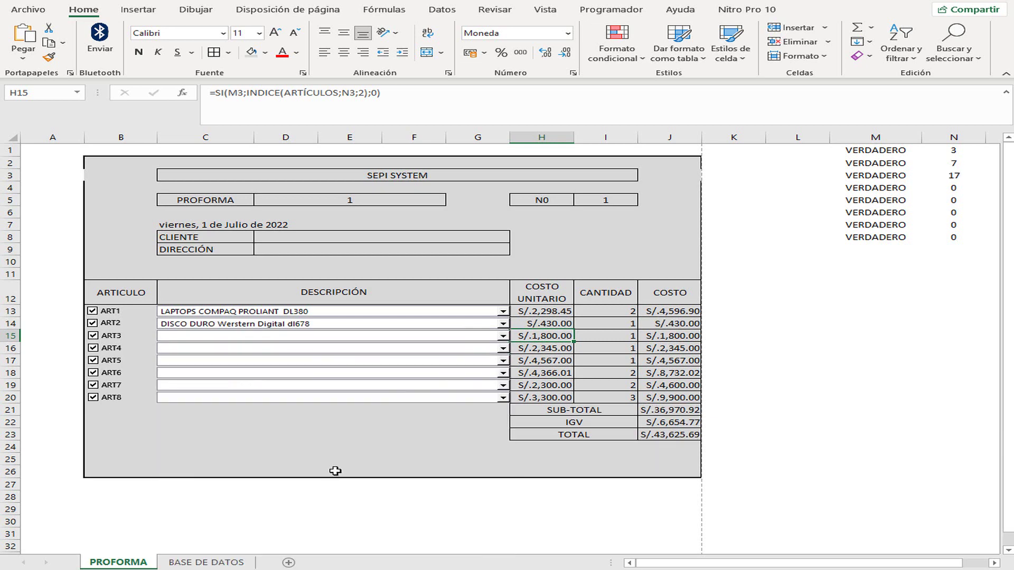
pyautogui.click(504, 354)
pyautogui.click(503, 351)
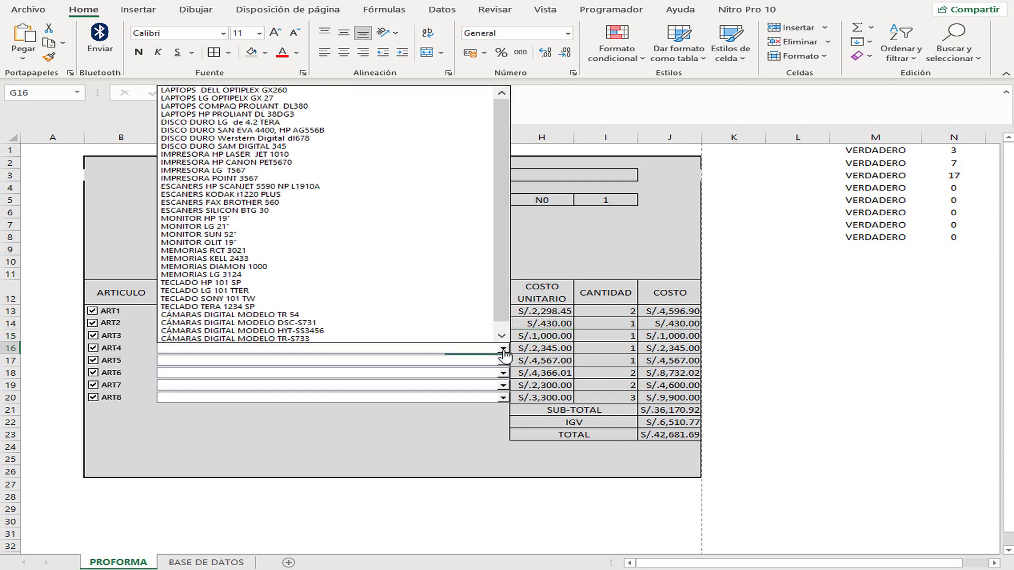
pyautogui.click(362, 327)
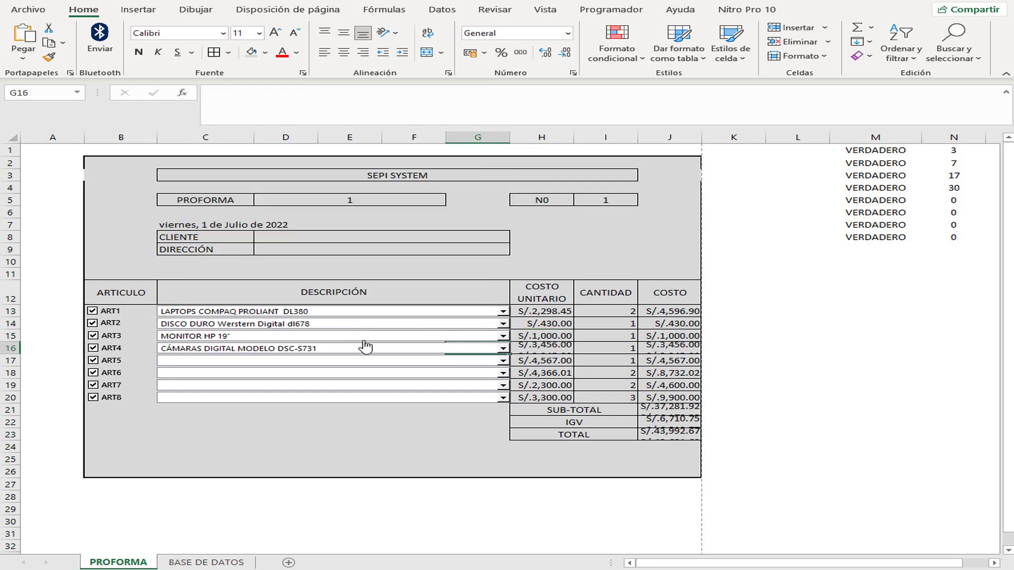
# - Choose TECLADO SONY 101 TW as the ART5 description and MONITOR OLIT 19" as the ART6 description
pyautogui.click(503, 361)
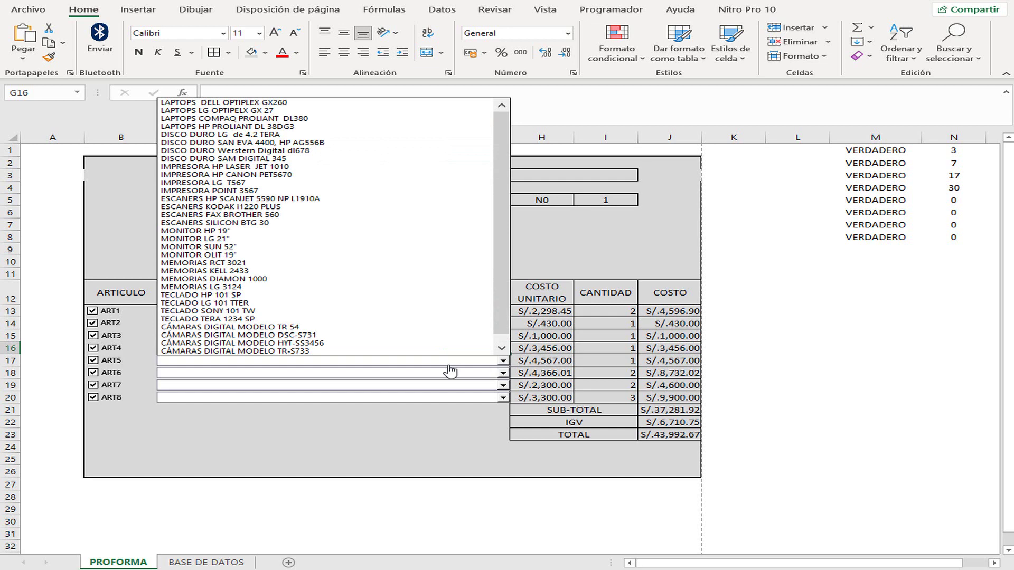
pyautogui.click(330, 315)
pyautogui.click(503, 373)
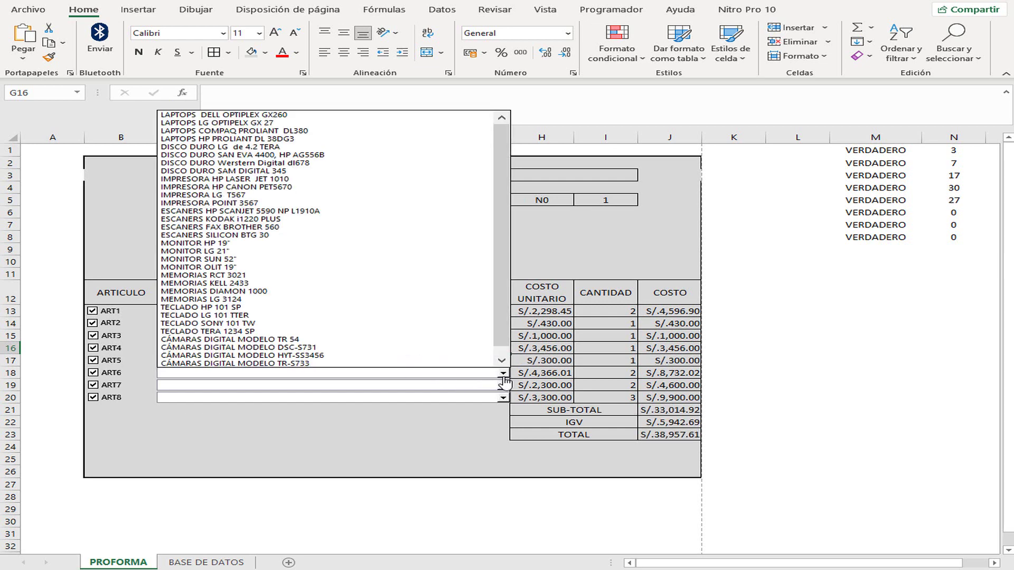
pyautogui.click(301, 267)
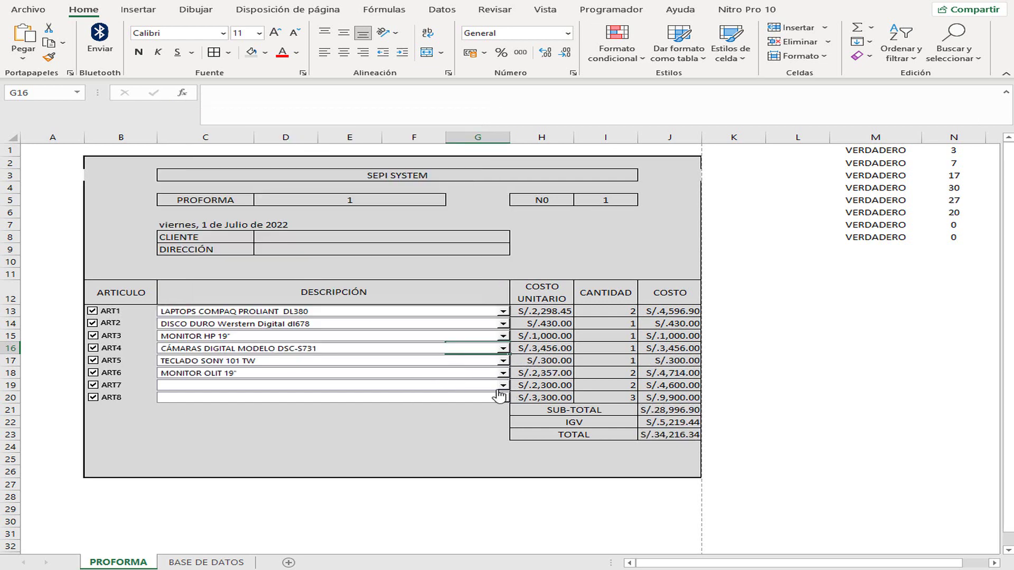
# - Choose CÁMARAS DIGITAL MODELO DSC-S731 as the ART7 description and TECLADO SONY 101 TW as the ART8 description
pyautogui.click(502, 385)
pyautogui.click(401, 367)
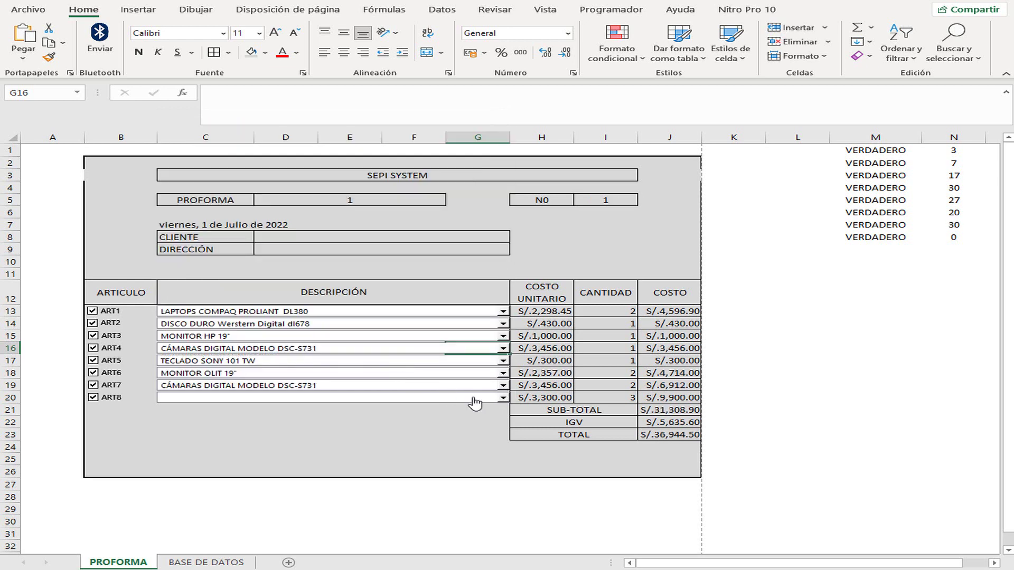
pyautogui.click(503, 398)
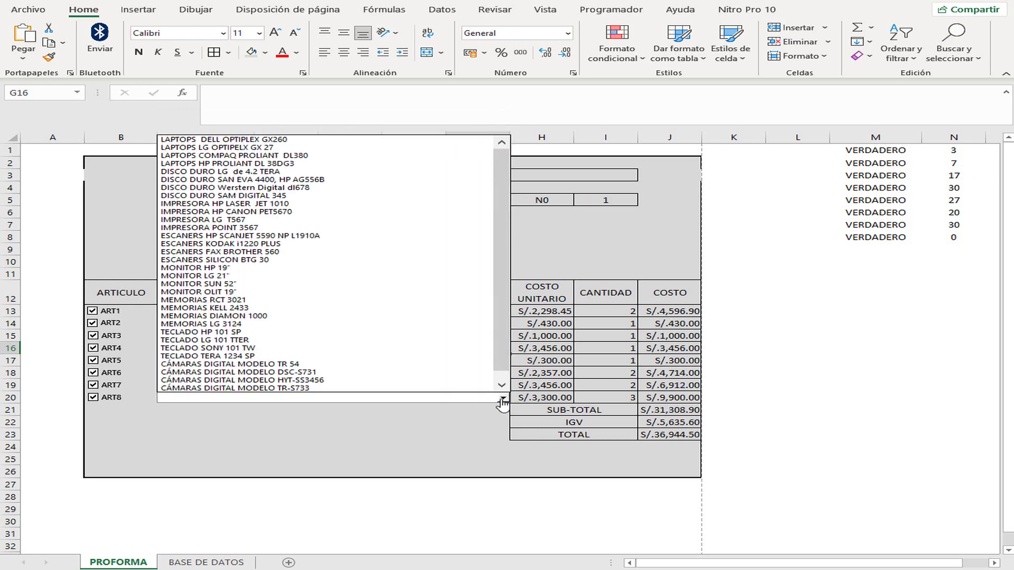
pyautogui.click(350, 348)
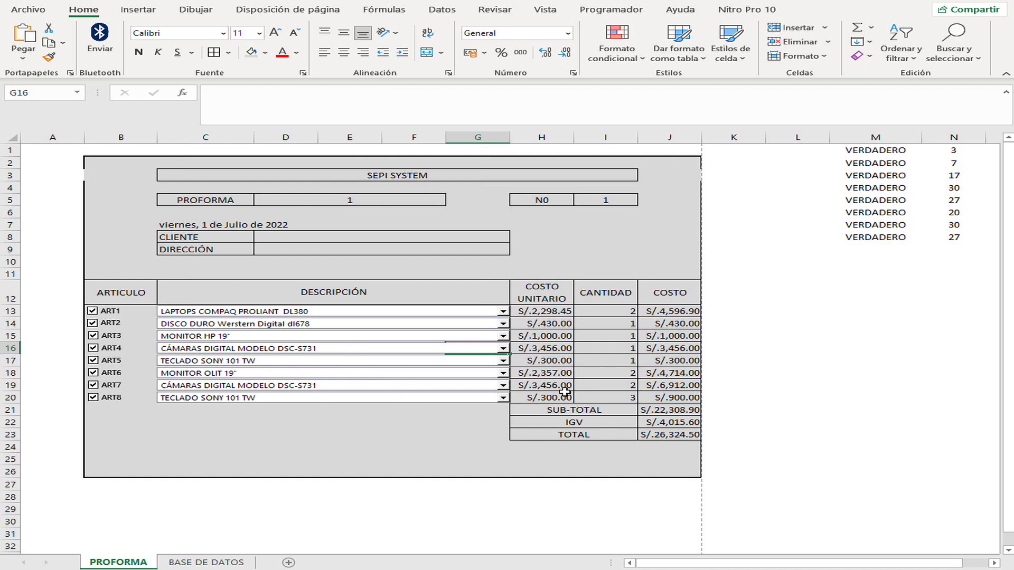
# - Examine the unit cost formulas of ART1 to ART4 and the linked cells in columns M and N that each one references
pyautogui.click(556, 311)
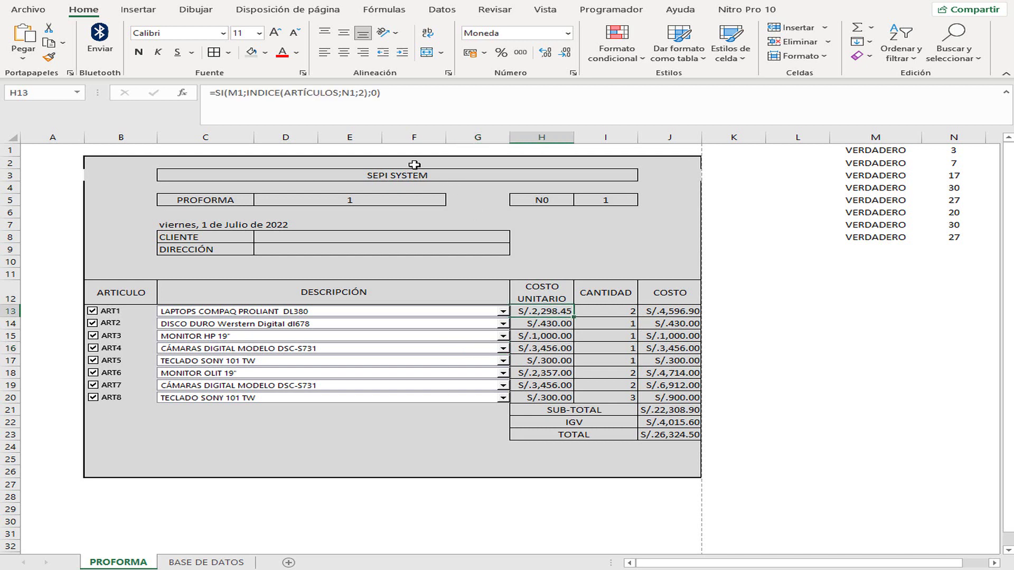
pyautogui.click(256, 93)
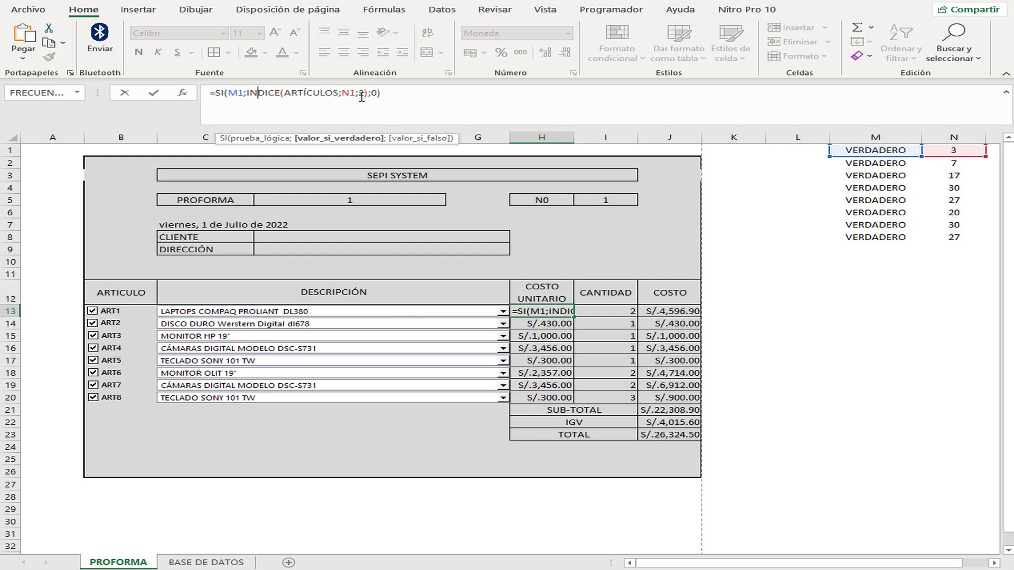
pyautogui.click(154, 92)
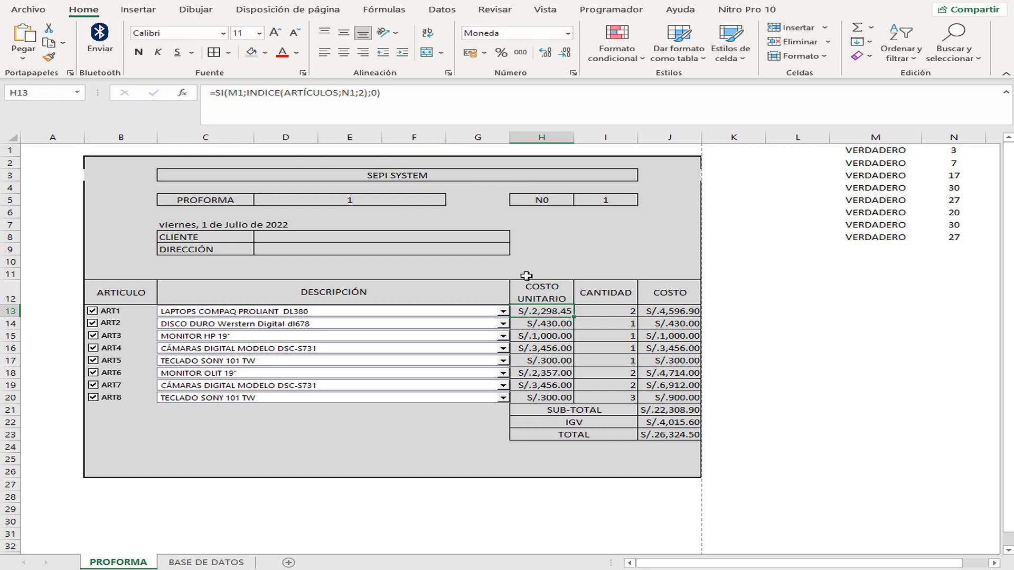
pyautogui.click(562, 324)
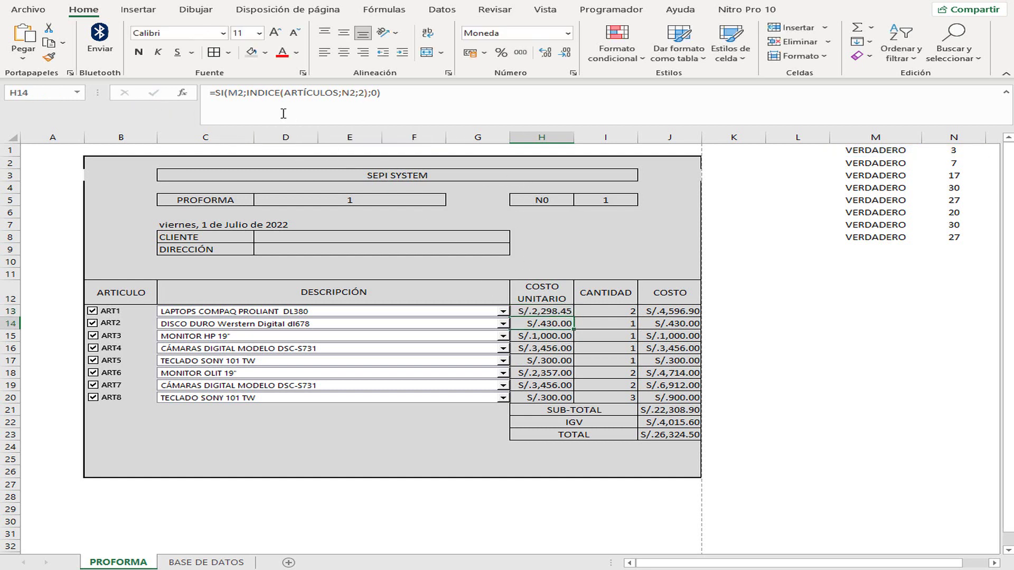
pyautogui.click(291, 94)
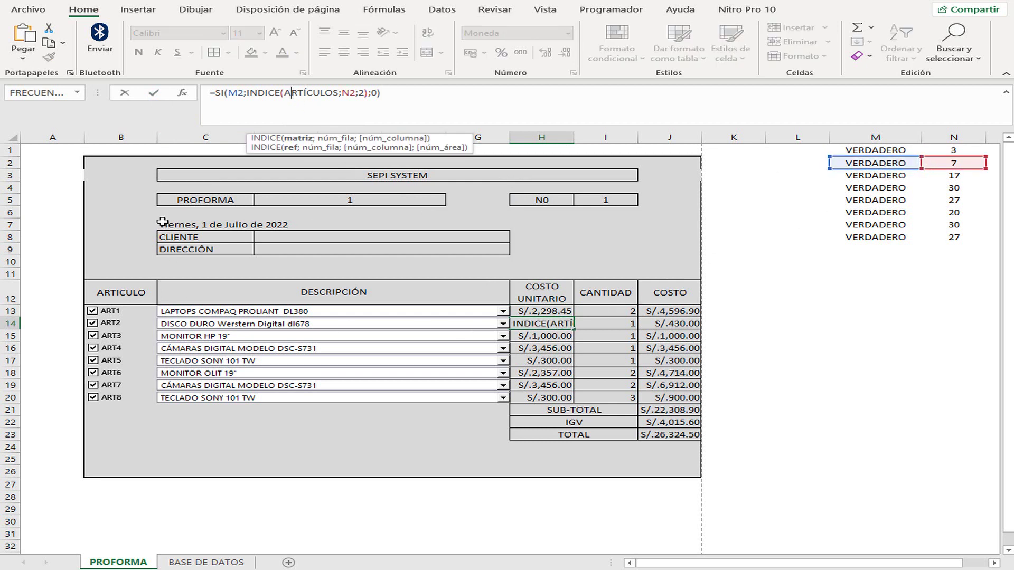
pyautogui.click(154, 93)
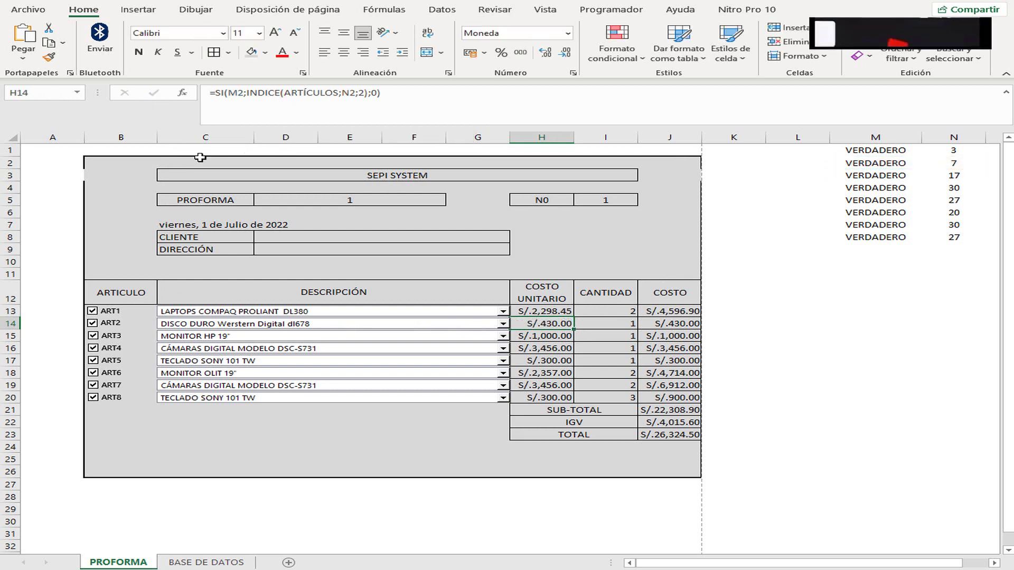
pyautogui.click(551, 337)
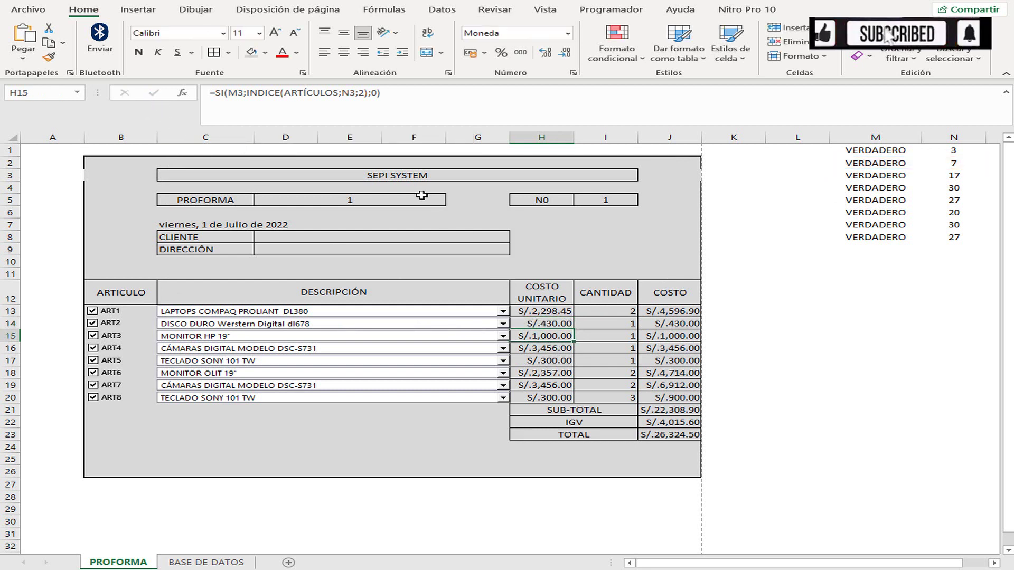
pyautogui.click(324, 93)
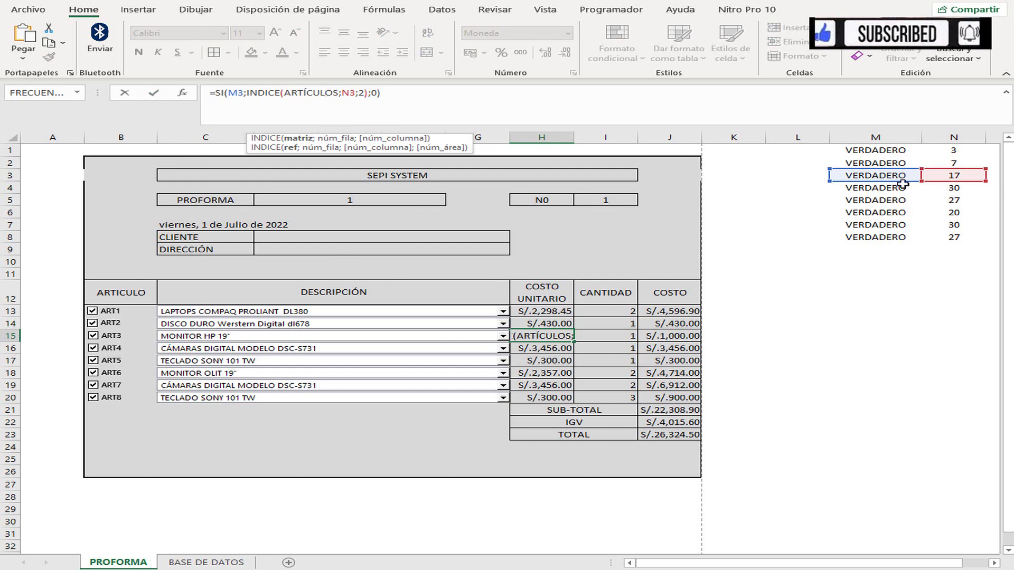
pyautogui.click(155, 93)
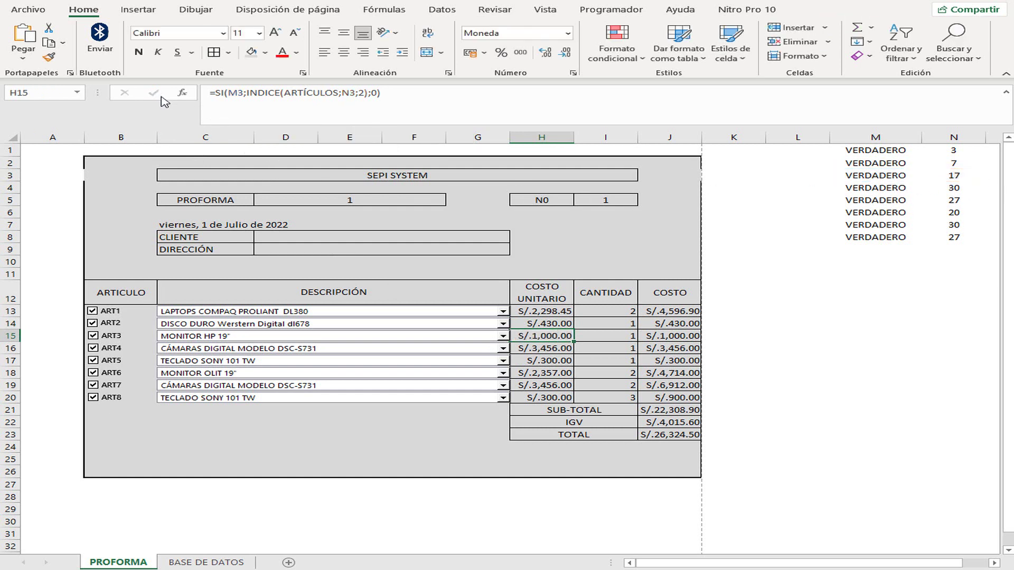
pyautogui.click(560, 349)
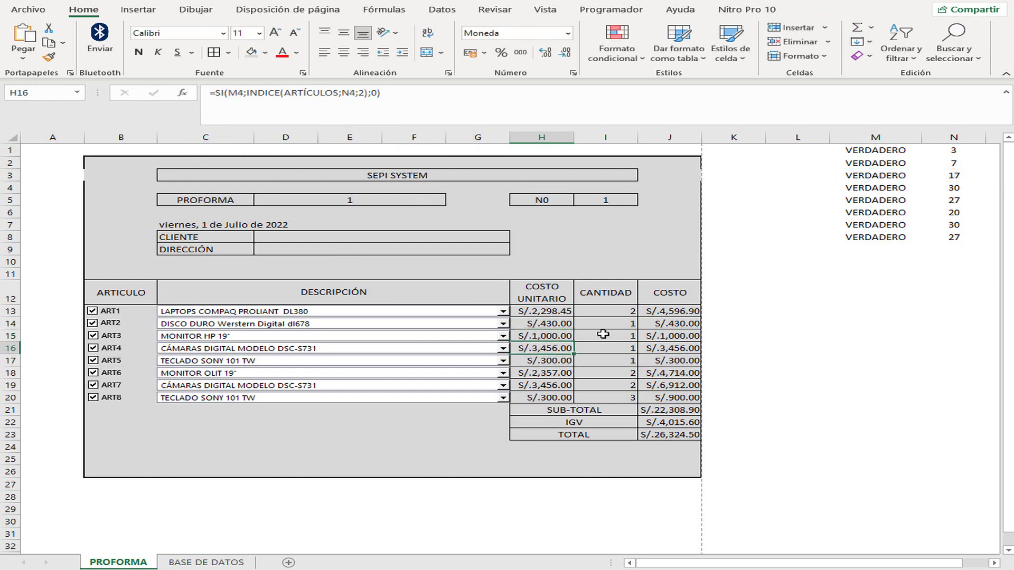
pyautogui.click(297, 95)
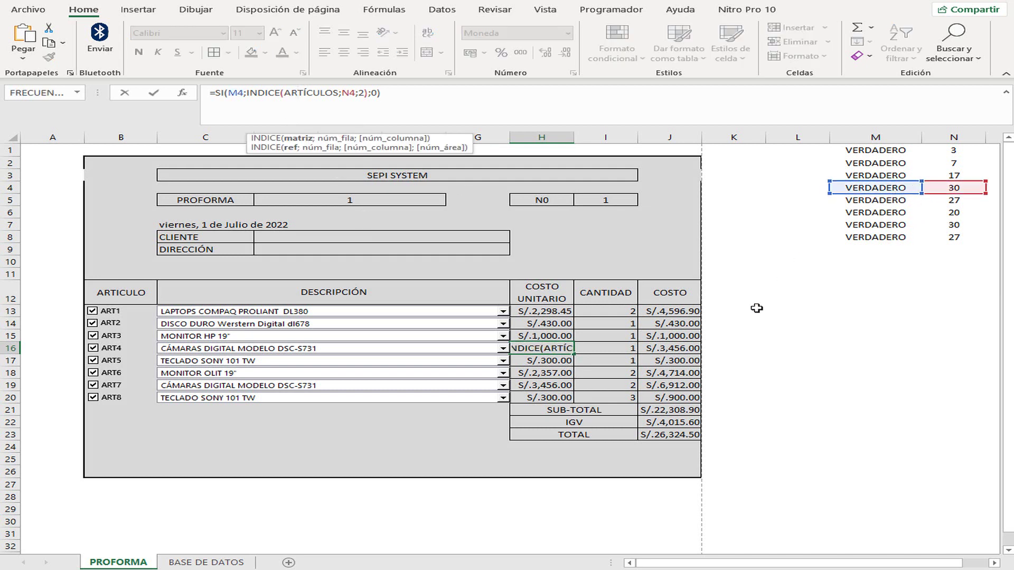
pyautogui.click(154, 95)
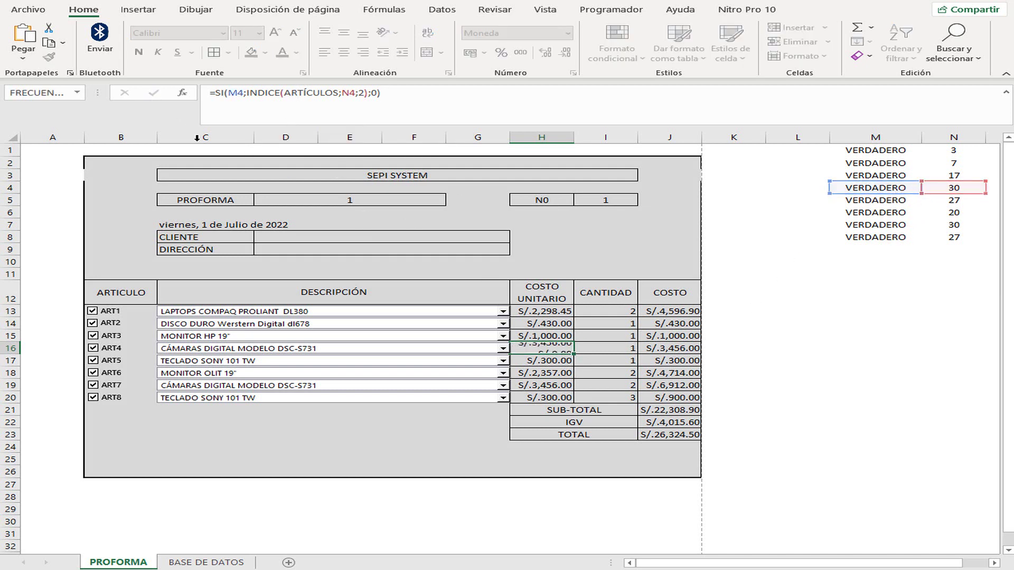
# - Examine the unit cost formulas of ART5 to ART8 and the linked cells that each one references
pyautogui.click(543, 361)
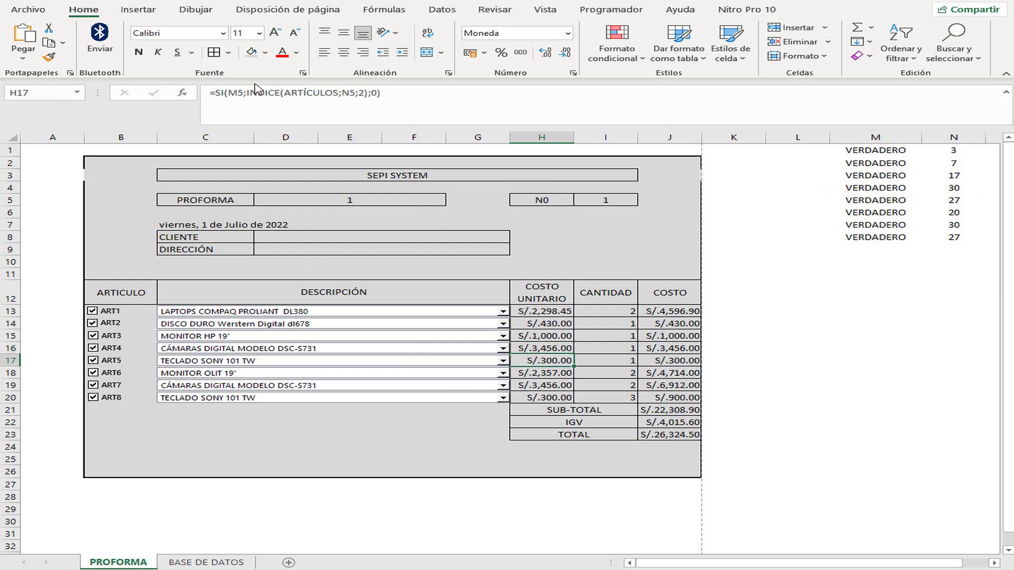
pyautogui.click(269, 94)
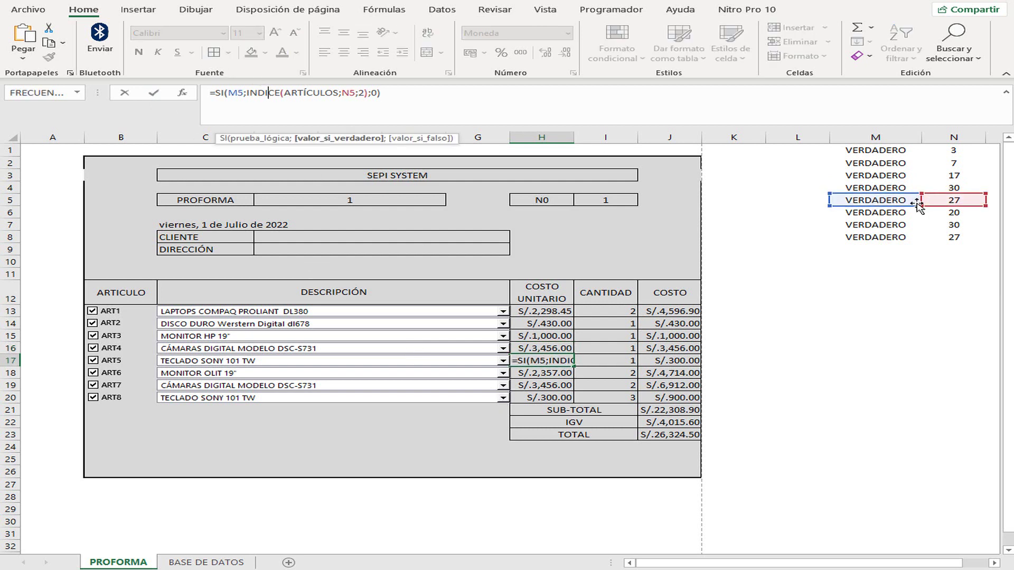
pyautogui.click(158, 95)
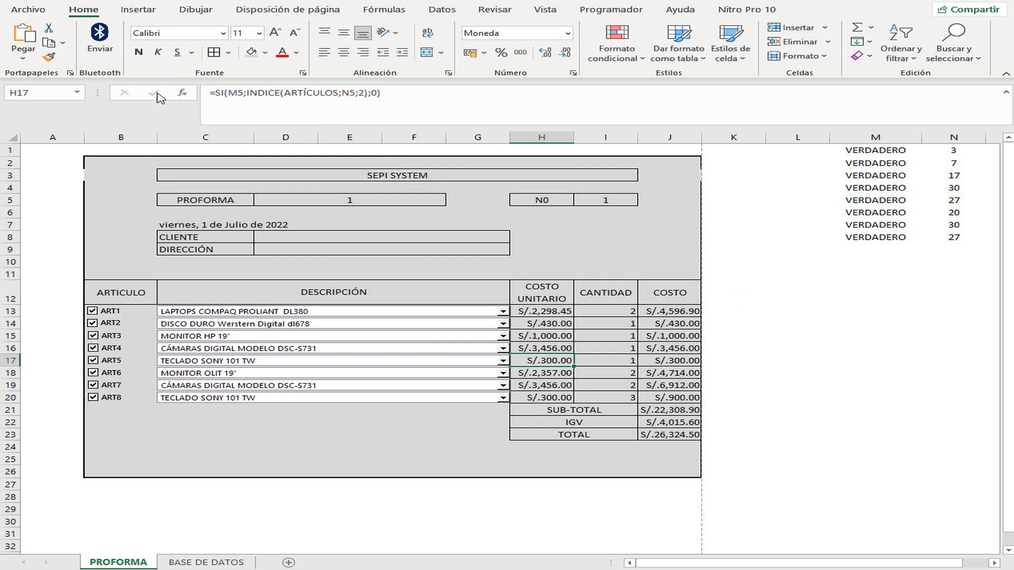
pyautogui.click(547, 374)
pyautogui.click(298, 94)
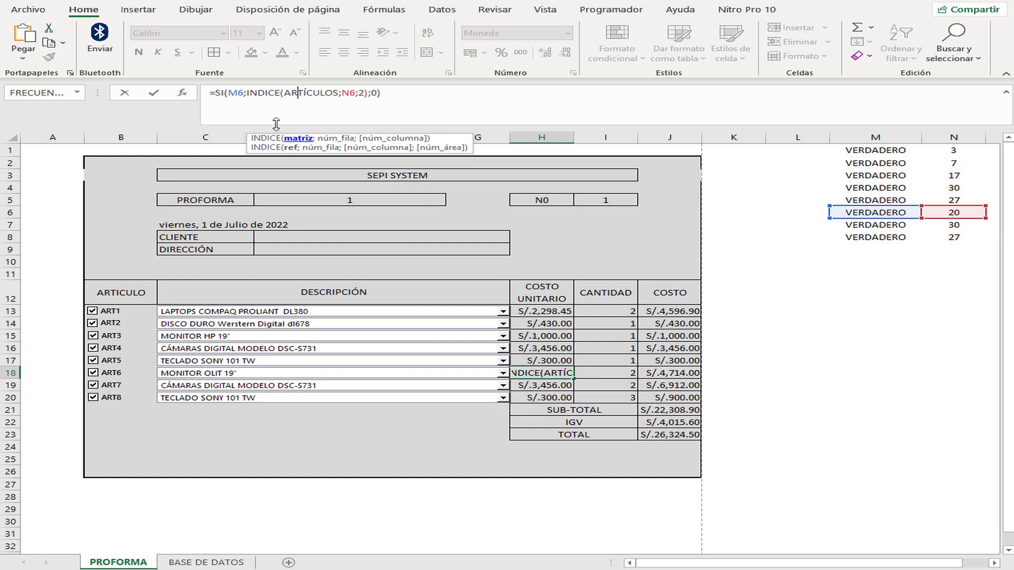
pyautogui.click(157, 96)
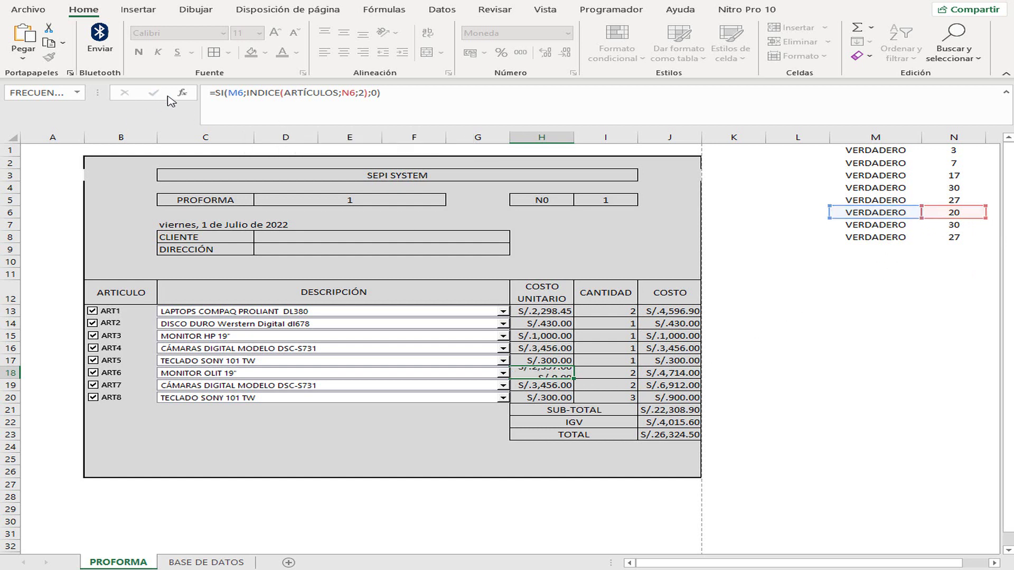
pyautogui.click(537, 386)
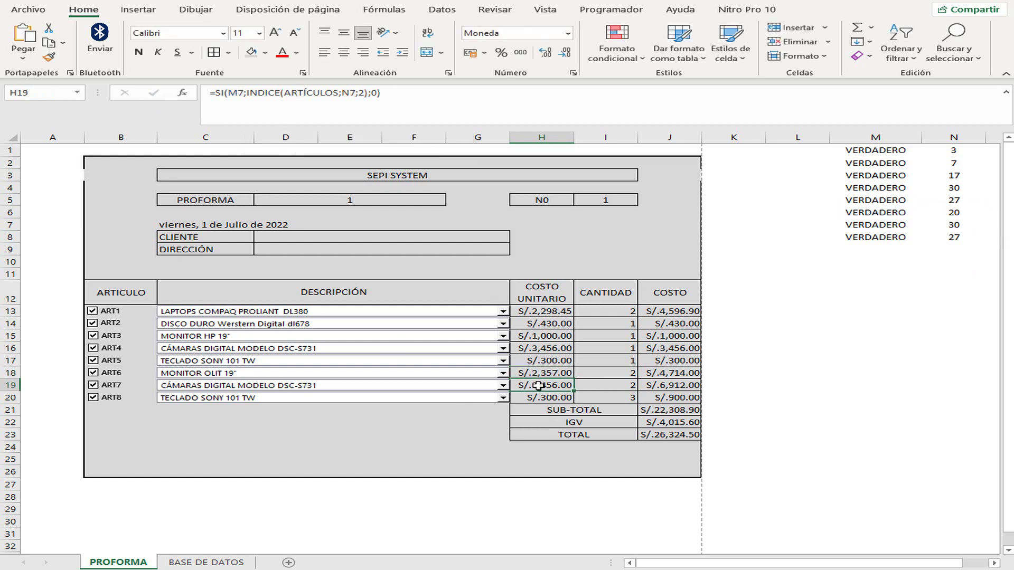
pyautogui.click(317, 96)
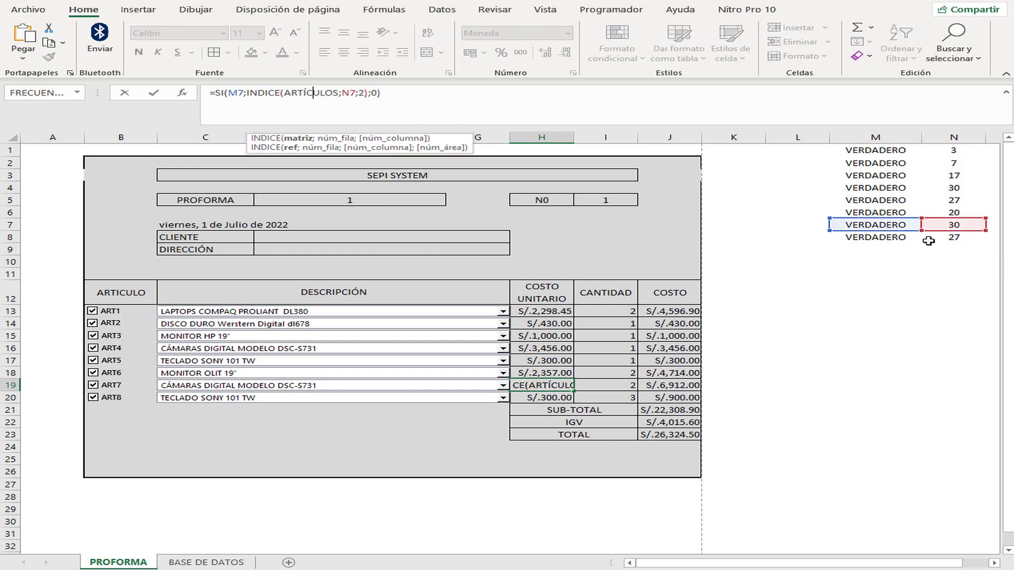
pyautogui.click(154, 94)
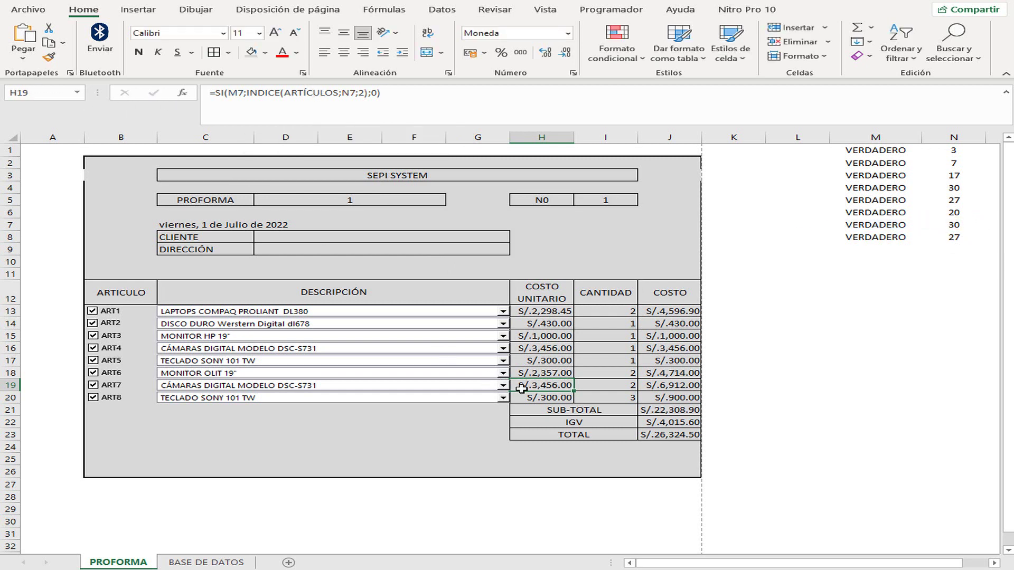
pyautogui.click(560, 397)
pyautogui.click(269, 92)
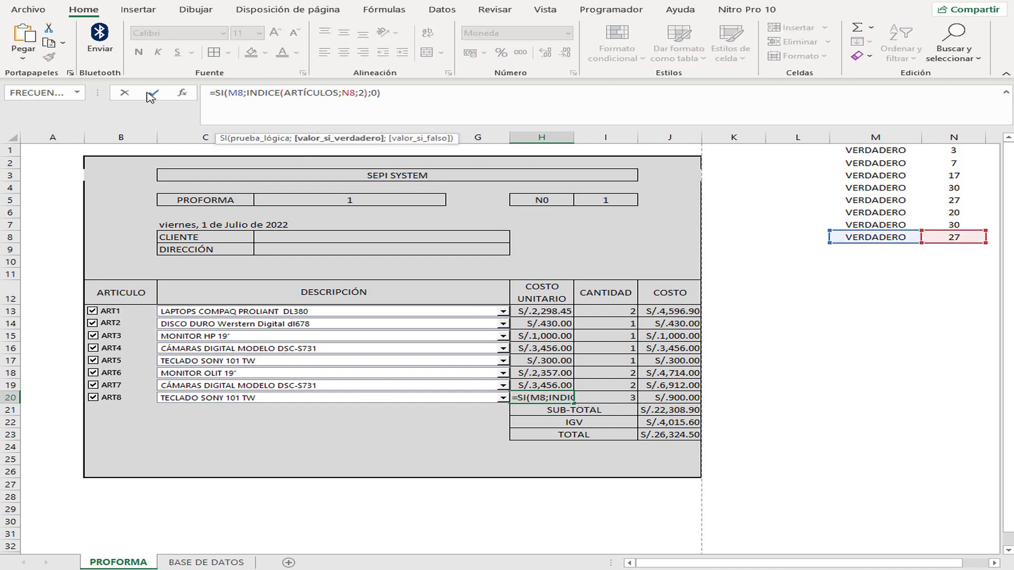
pyautogui.click(154, 95)
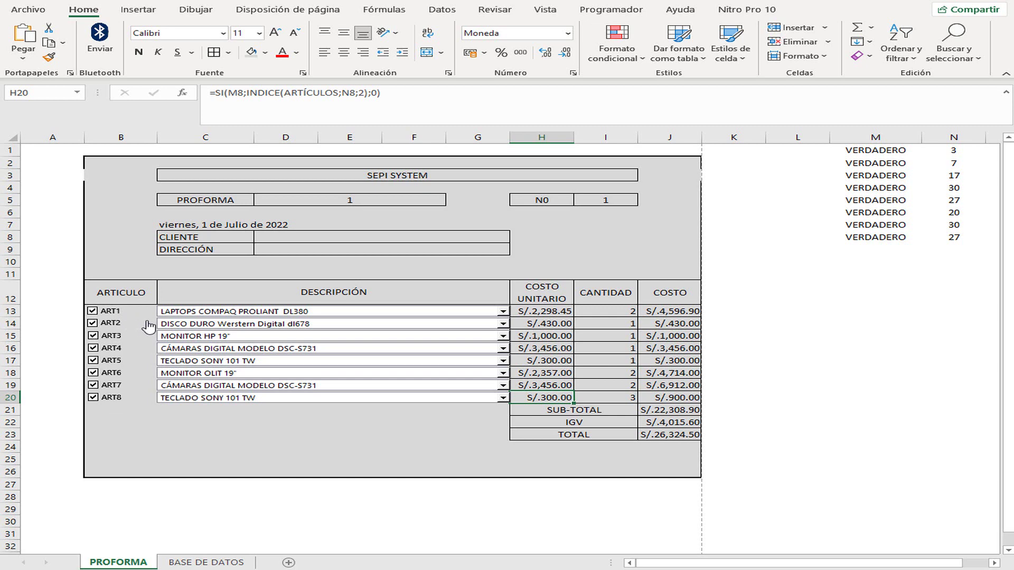
# - Choose LAPTOPS HP PROLIANT DL 38DG3 for ART2, LAPTOPS LG OPTIPELX GX 27 for ART3 and DISCO DURO SAN EVA 4400, HP AG556B for ART4
pyautogui.click(503, 324)
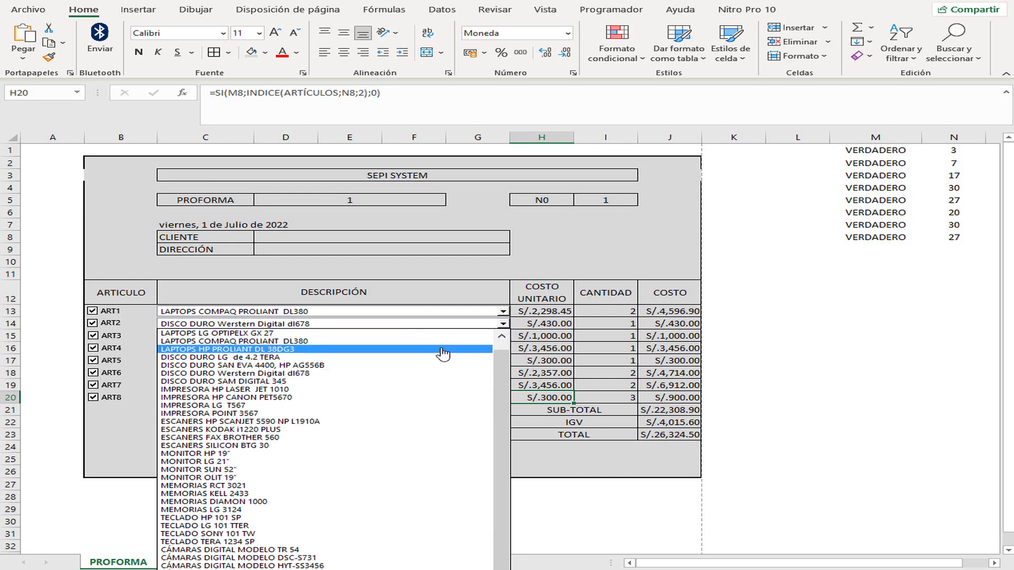
pyautogui.click(441, 349)
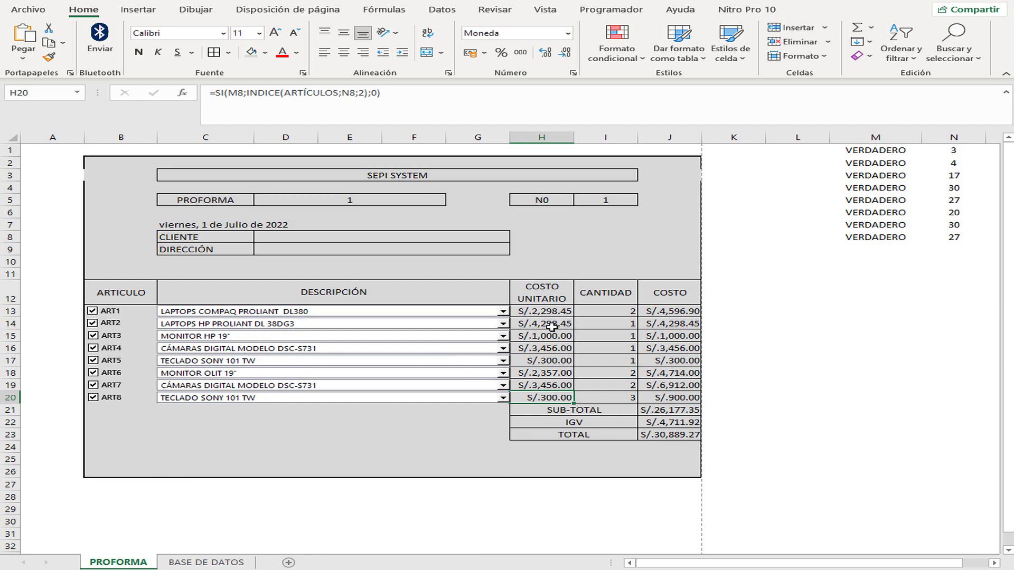
pyautogui.click(503, 338)
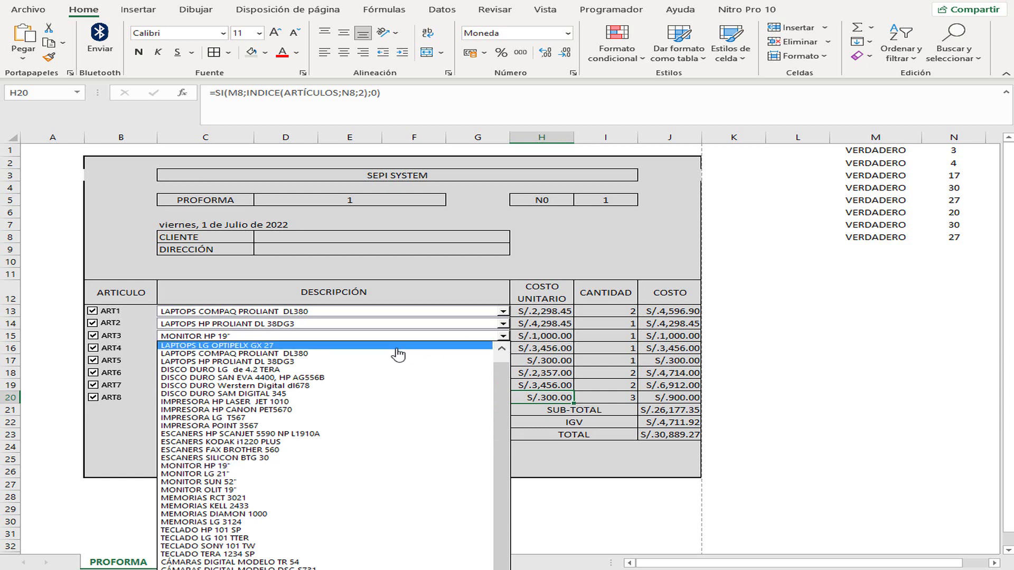
pyautogui.click(398, 346)
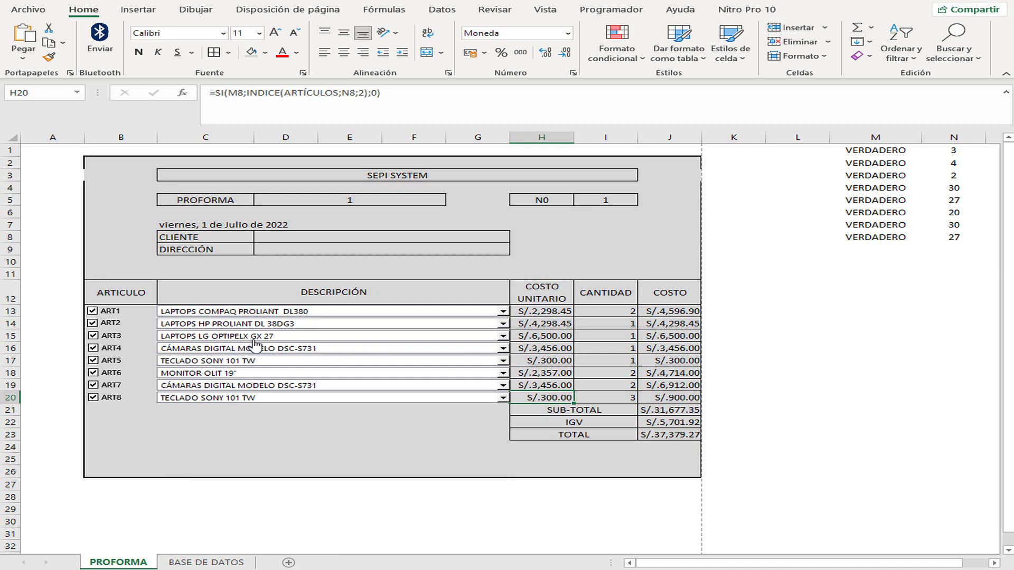
pyautogui.click(503, 349)
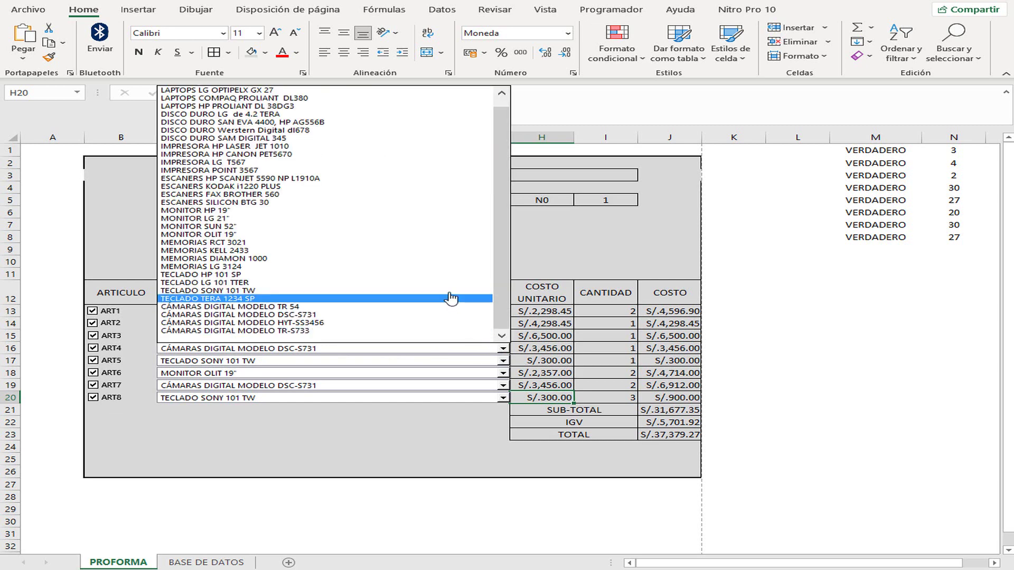
pyautogui.click(364, 122)
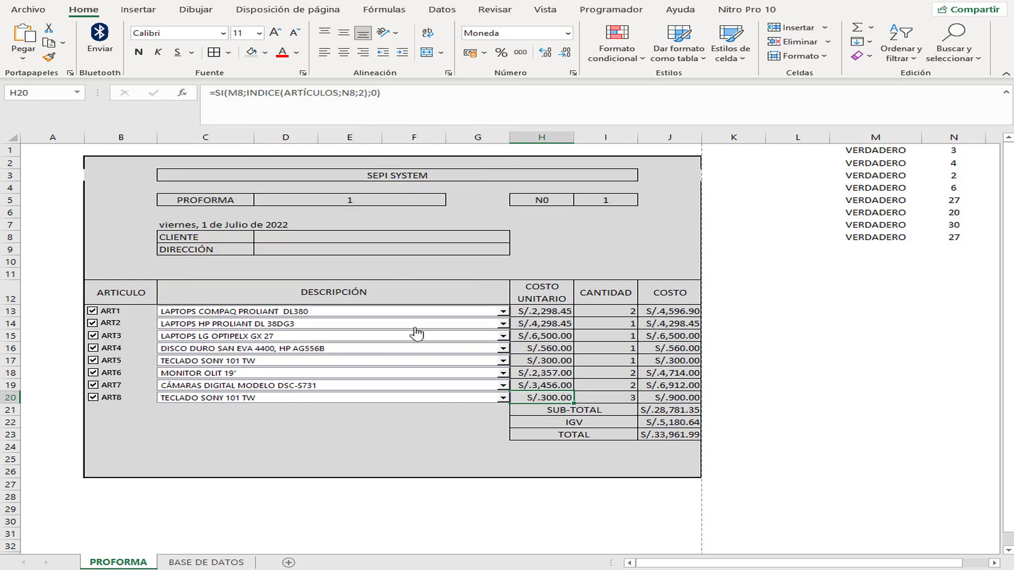
# - Choose DISCO DURO SAM DIGITAL 345 as the ART5 description and MONITOR LG 21" as the ART7 description
pyautogui.click(503, 362)
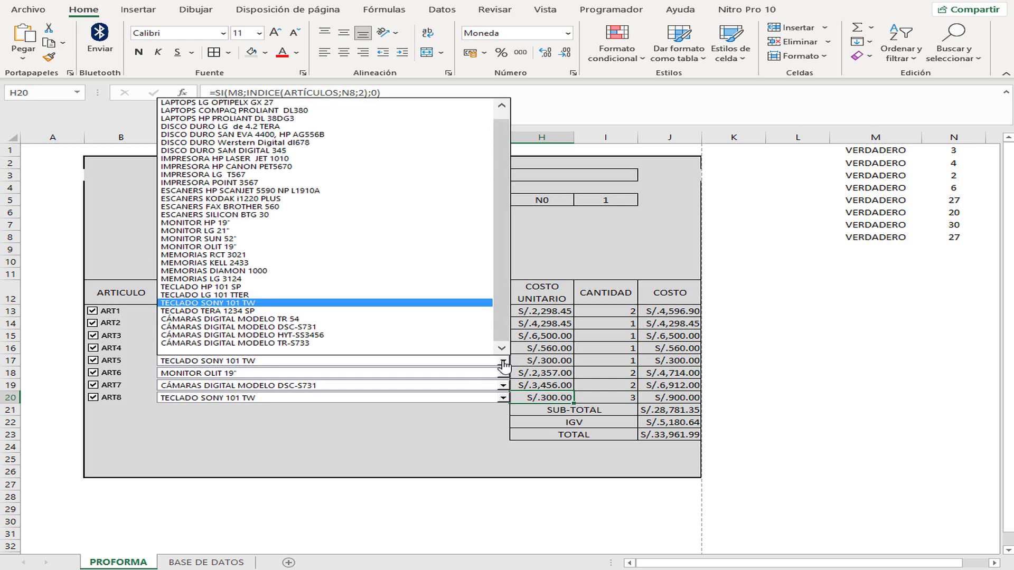
pyautogui.click(367, 151)
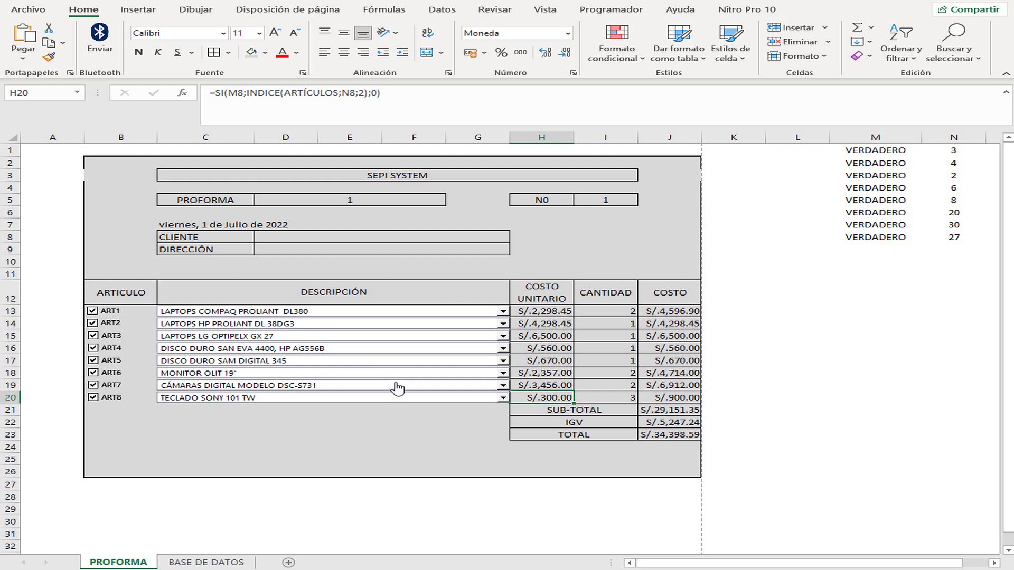
pyautogui.click(503, 387)
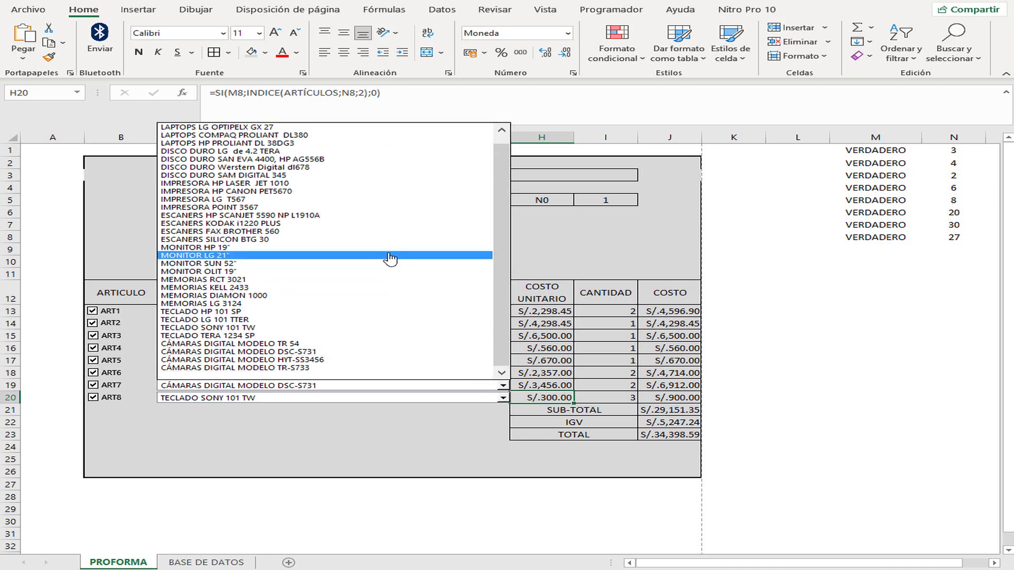
pyautogui.click(390, 258)
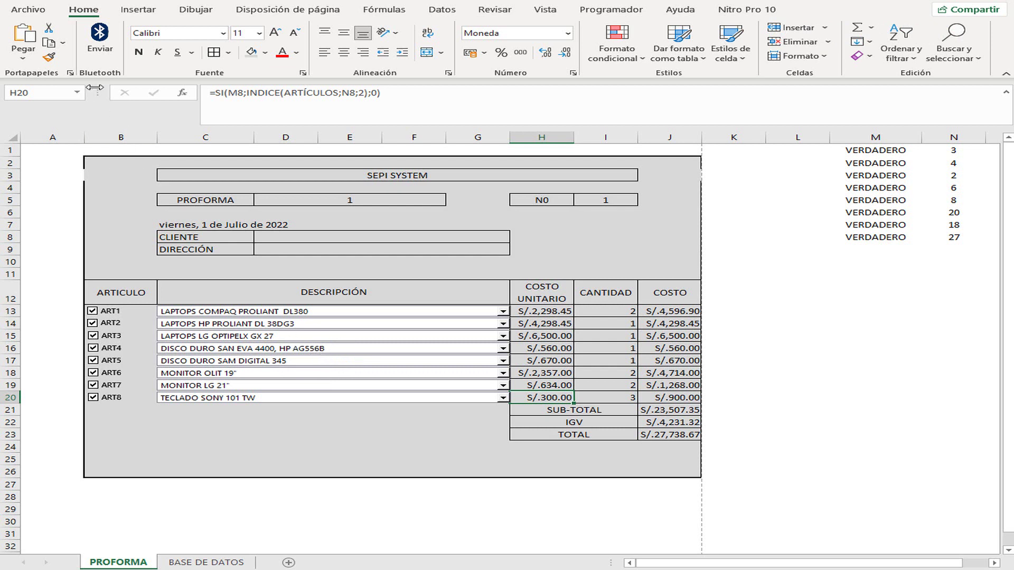
# - Open the print preview of the proforma sheet
pyautogui.click(29, 9)
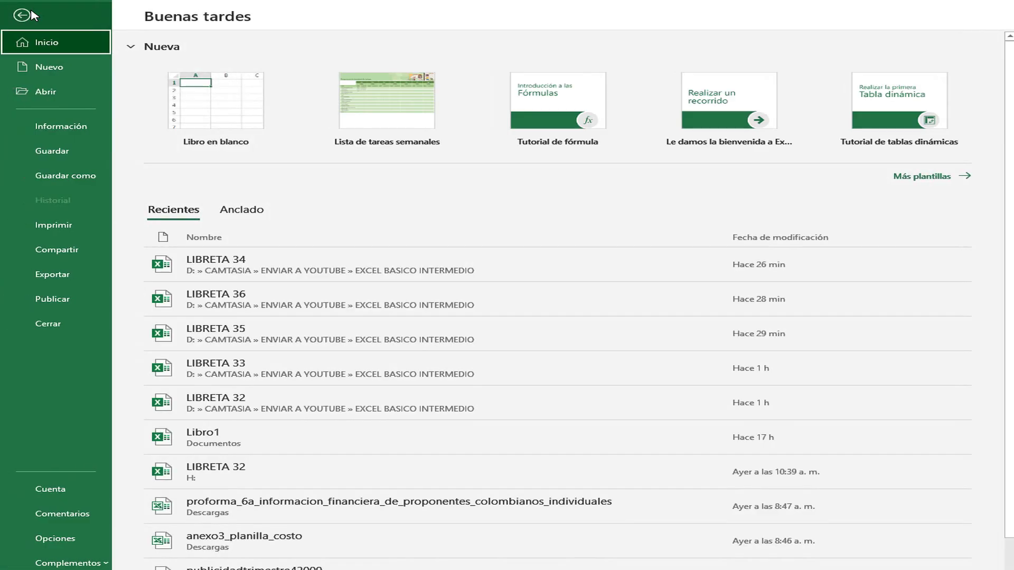
pyautogui.click(54, 233)
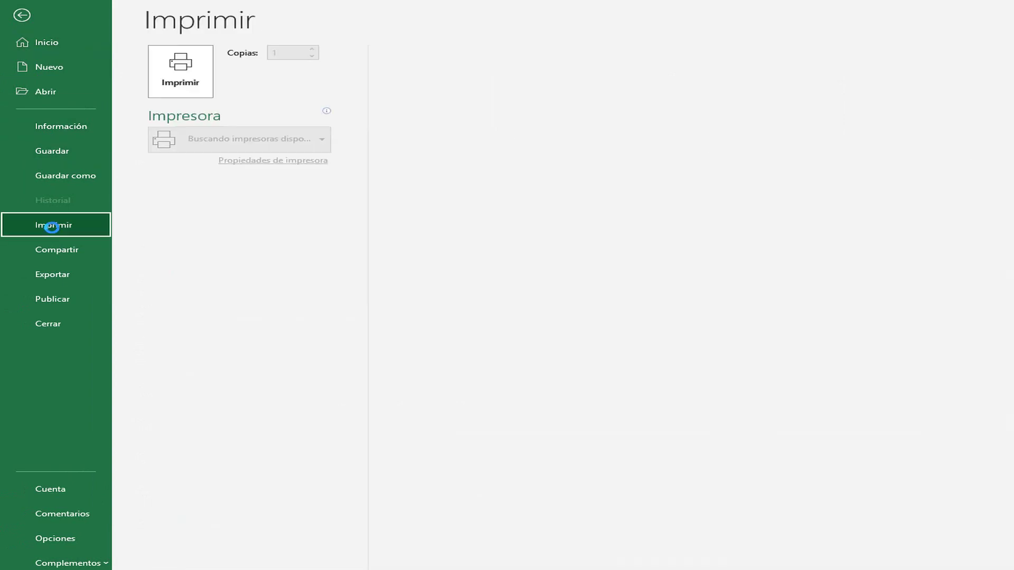